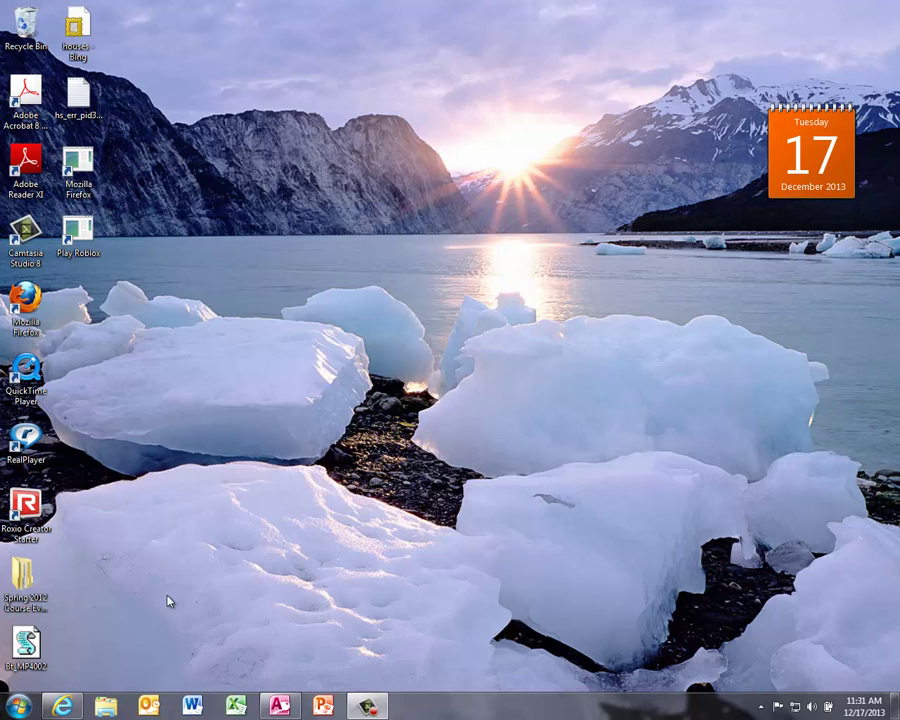
Step: Launch Microsoft Word 2010 by searching 'Word' from the Windows Start menu
click(16, 708)
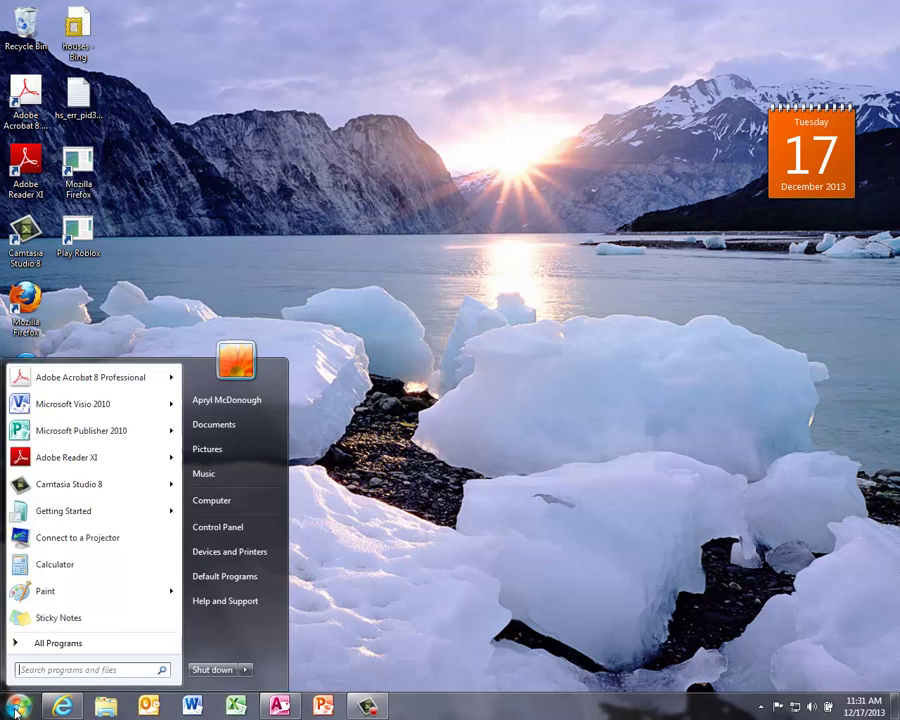
click(125, 671)
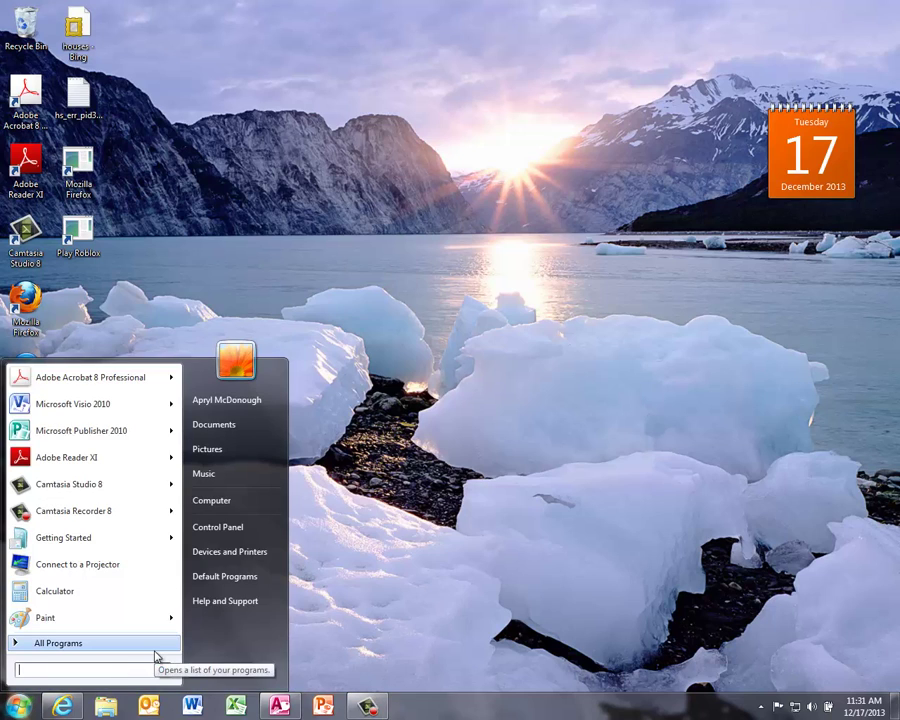
text(Word)
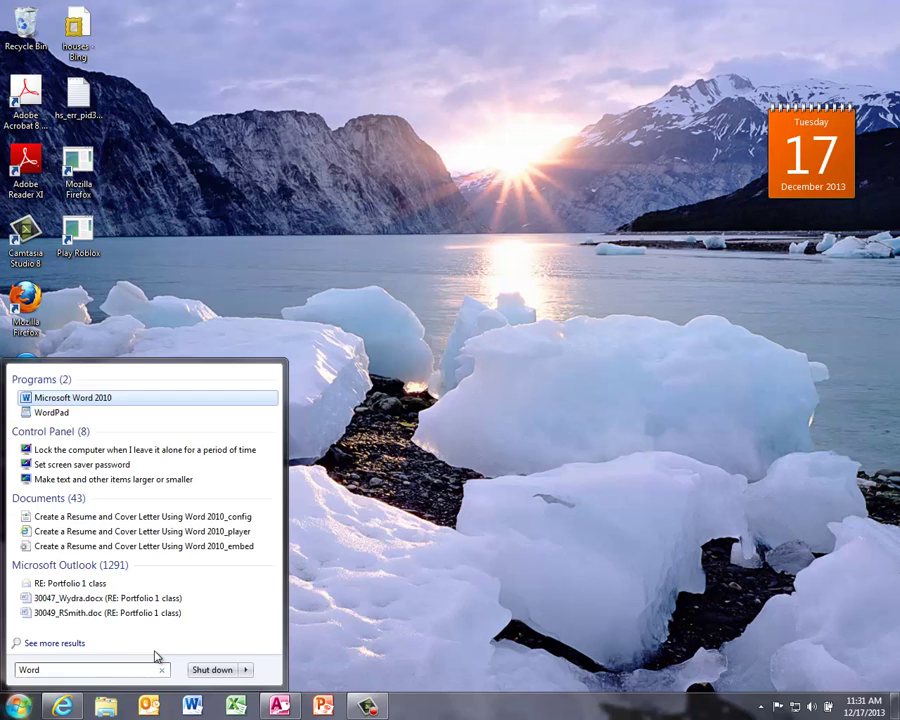
click(126, 402)
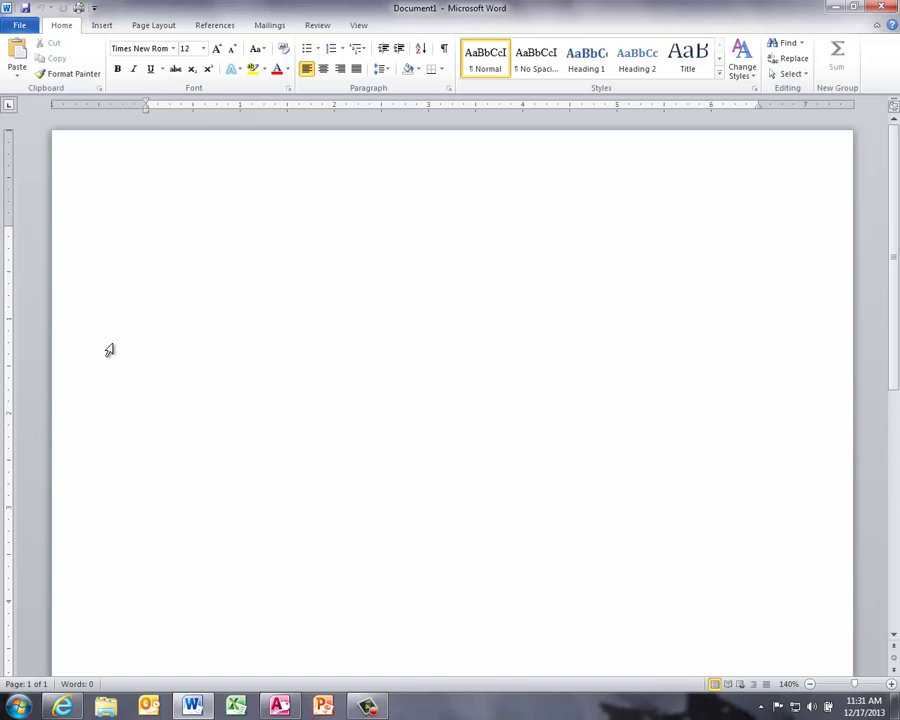
Step: Search the Office.com templates in File > New for 'Resumes'
click(10, 30)
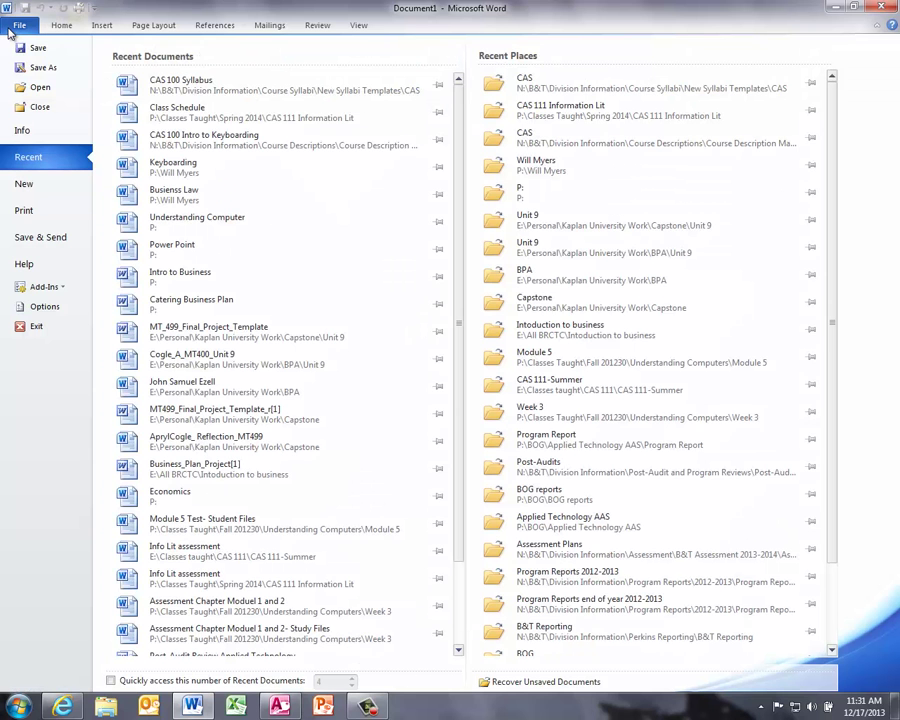
click(26, 186)
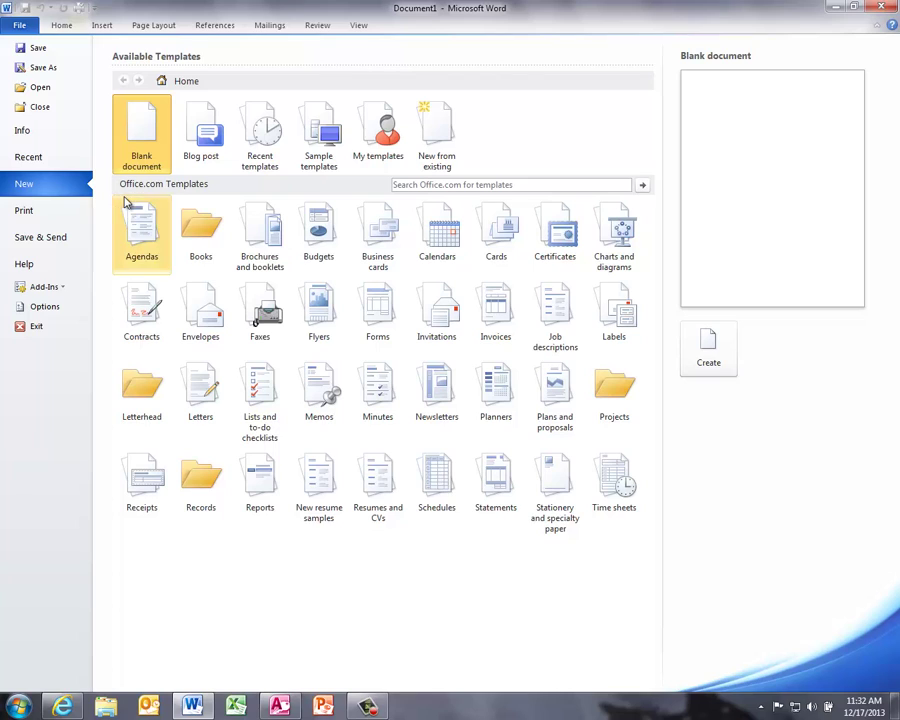
click(453, 185)
text(Re)
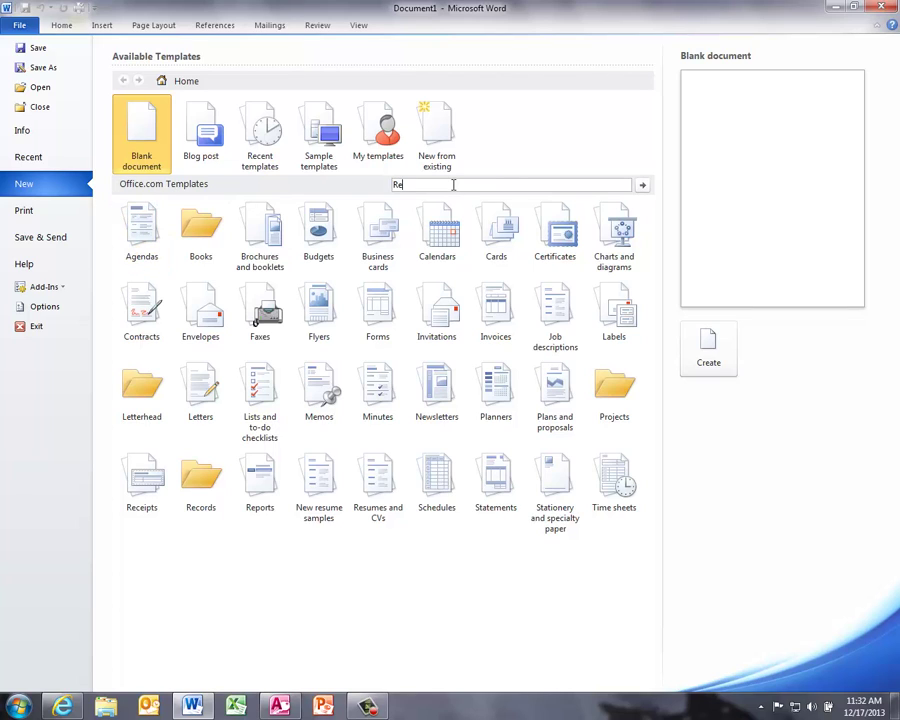
text(sumes)
key(Return)
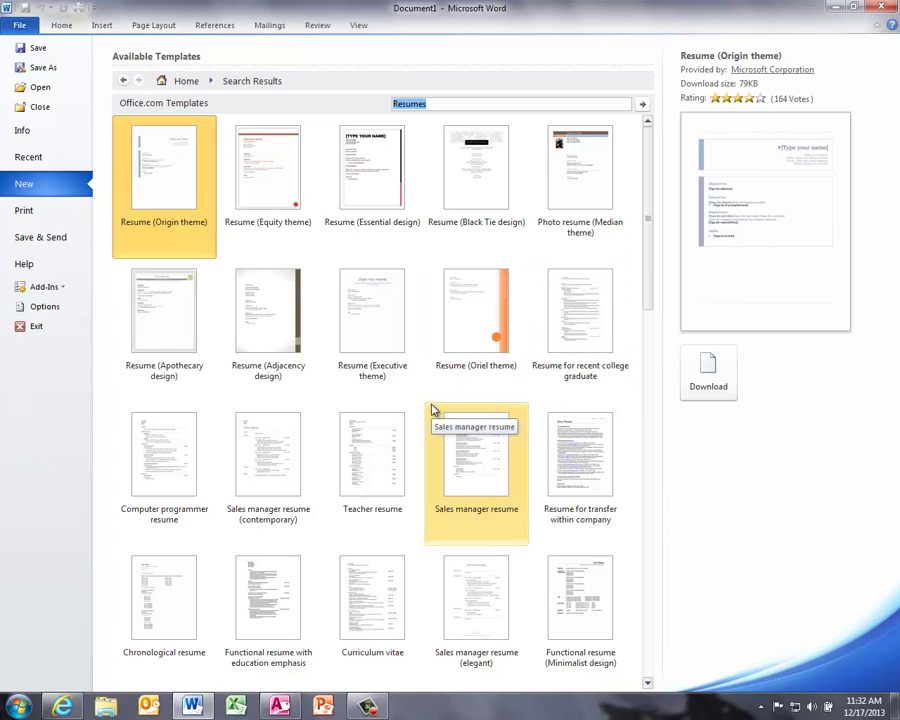
Step: Preview the Teacher and Sales manager resumes, then pick Resume for transfer within company
click(373, 447)
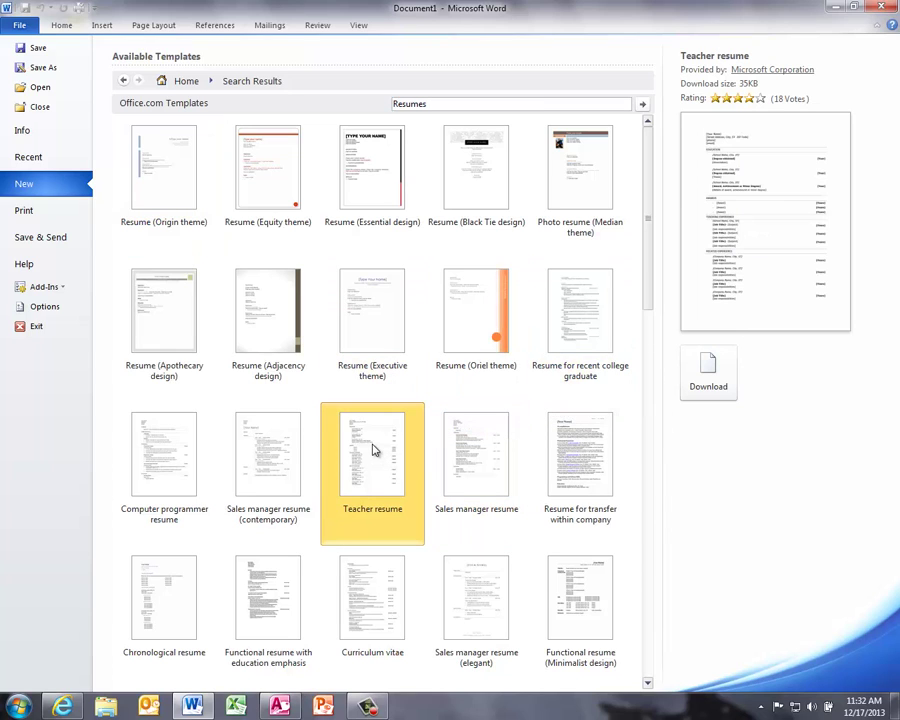
click(283, 460)
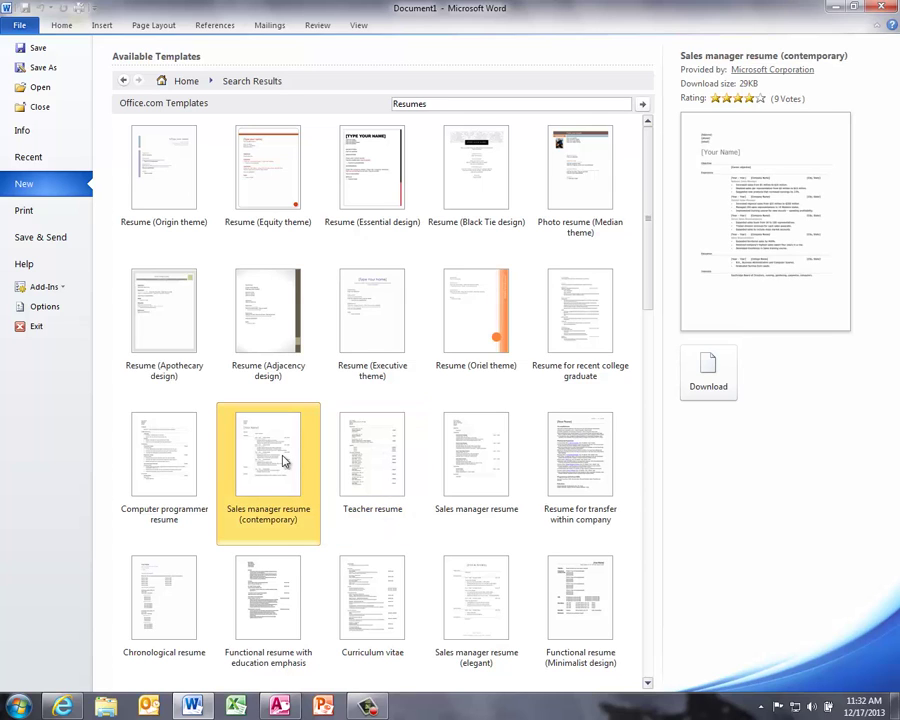
scroll(283, 462, down, 2)
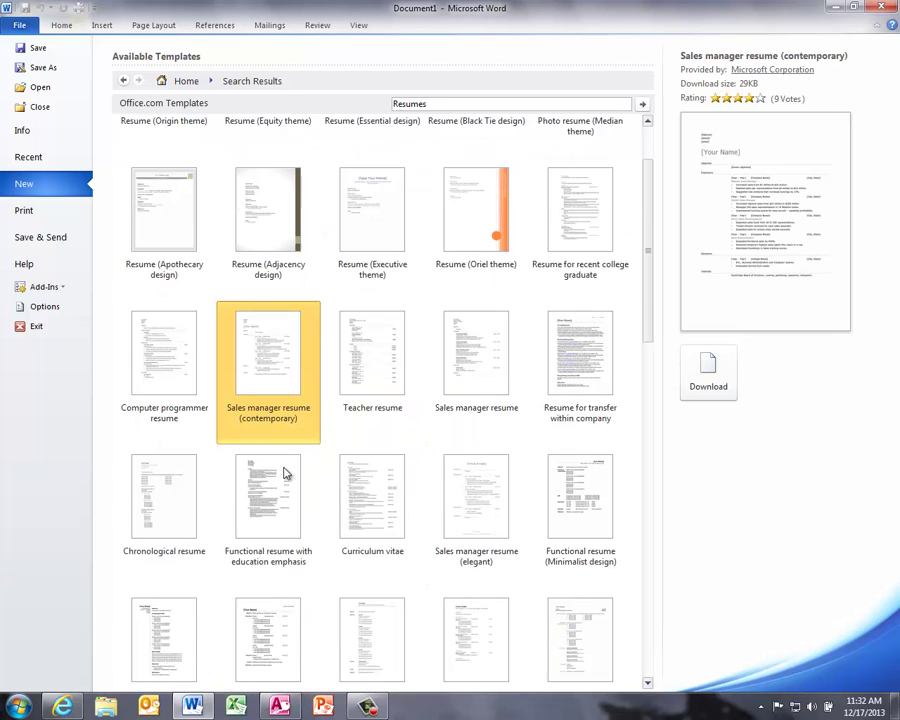
scroll(285, 473, down, 1)
scroll(286, 474, up, 3)
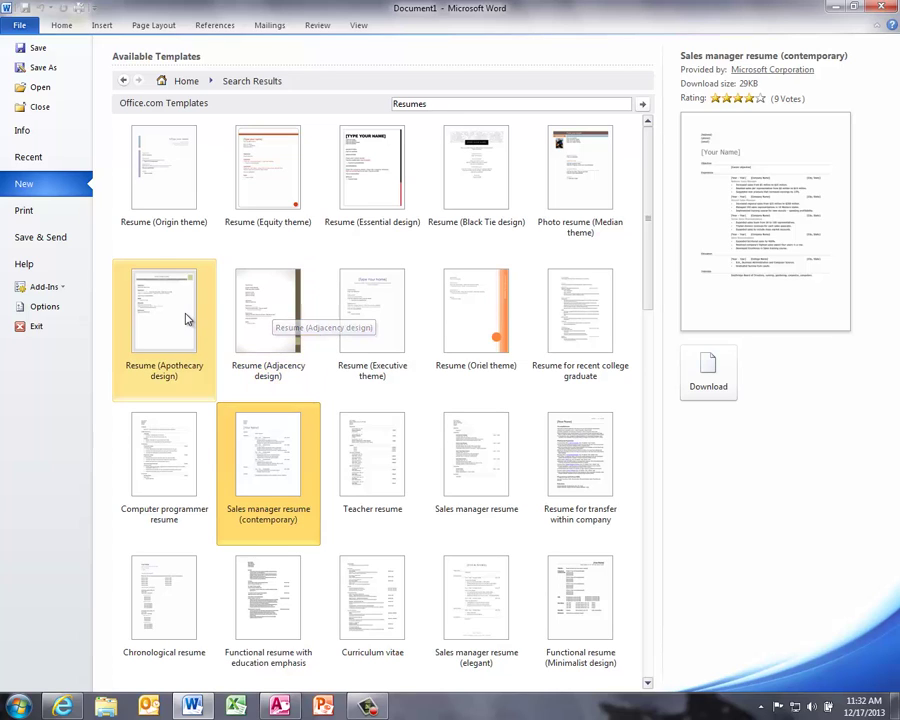
click(568, 449)
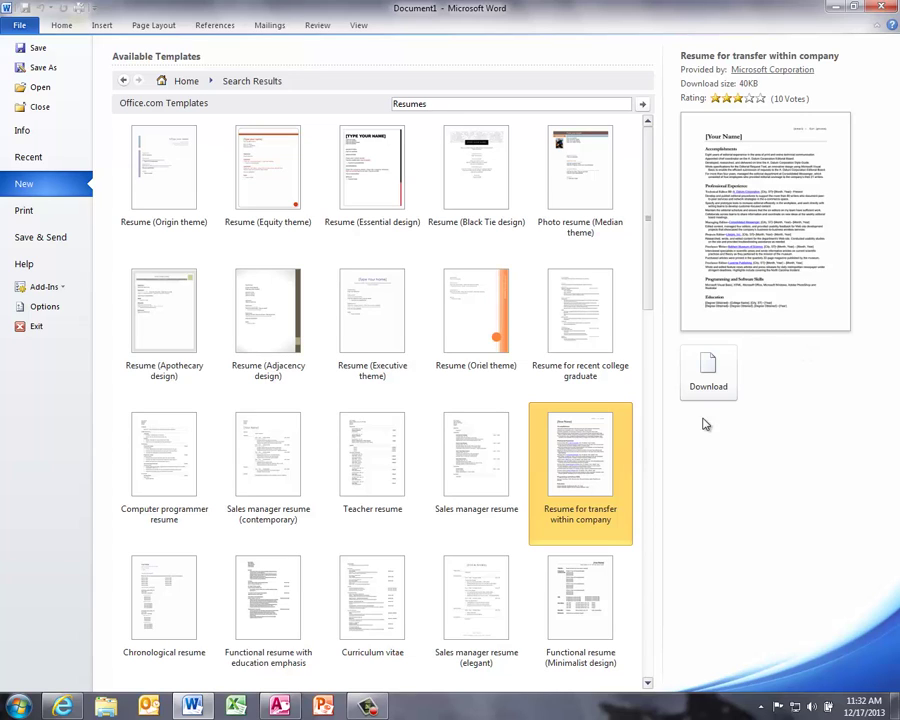
Step: Download the transfer-within-company resume as a new document and inspect its Accomplishments bullets
click(705, 384)
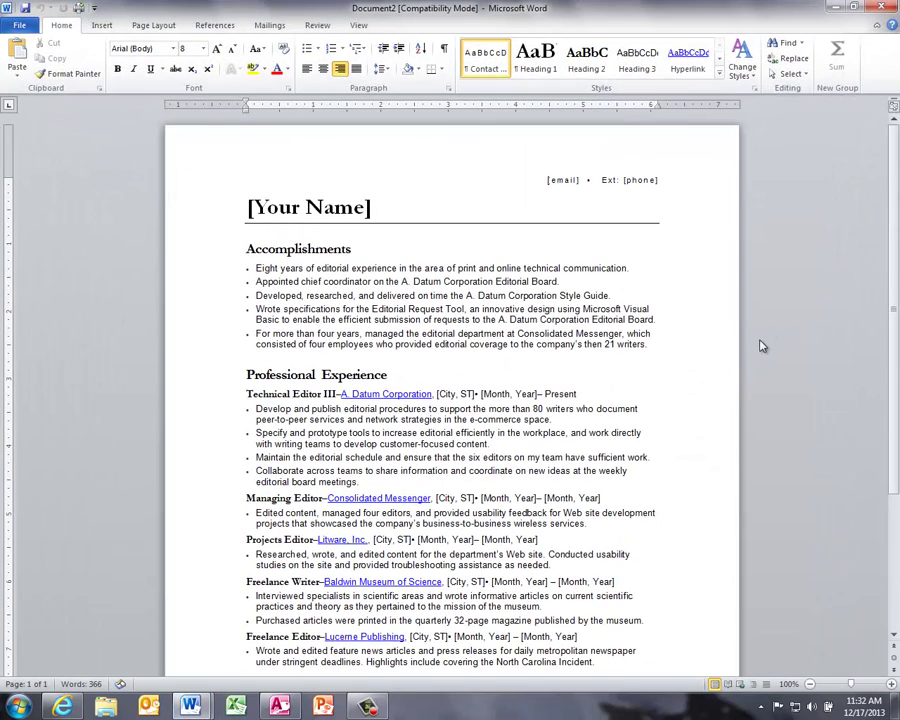
scroll(760, 347, down, 4)
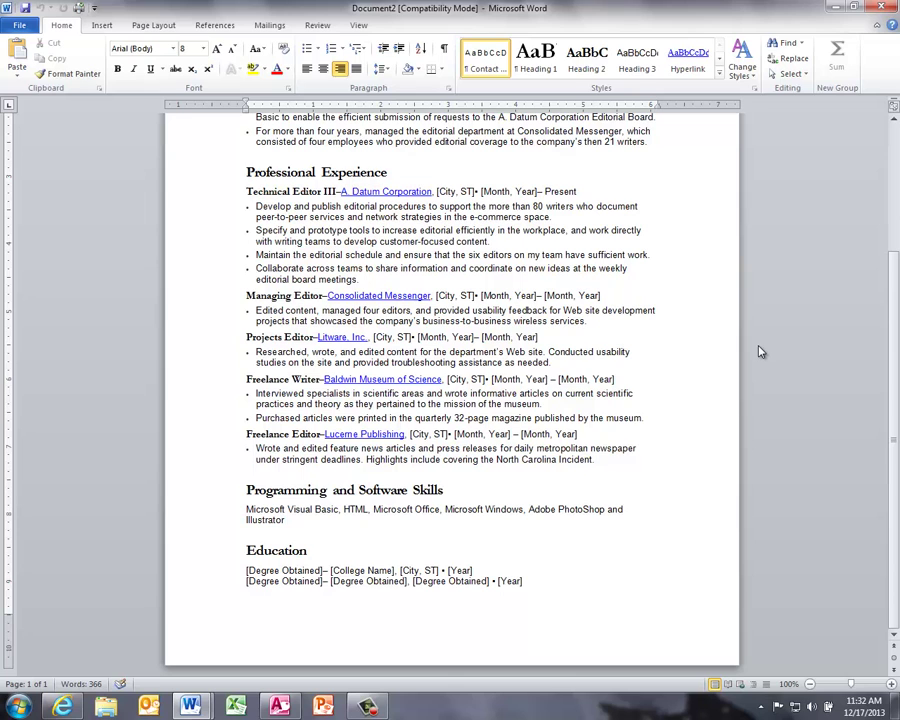
scroll(757, 353, up, 4)
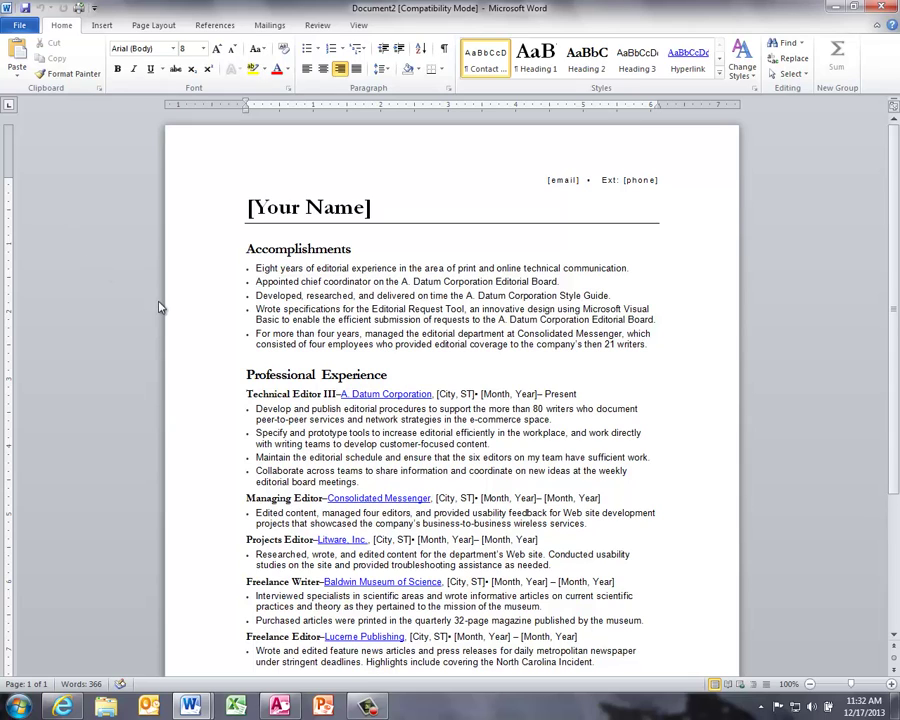
triple_click(441, 268)
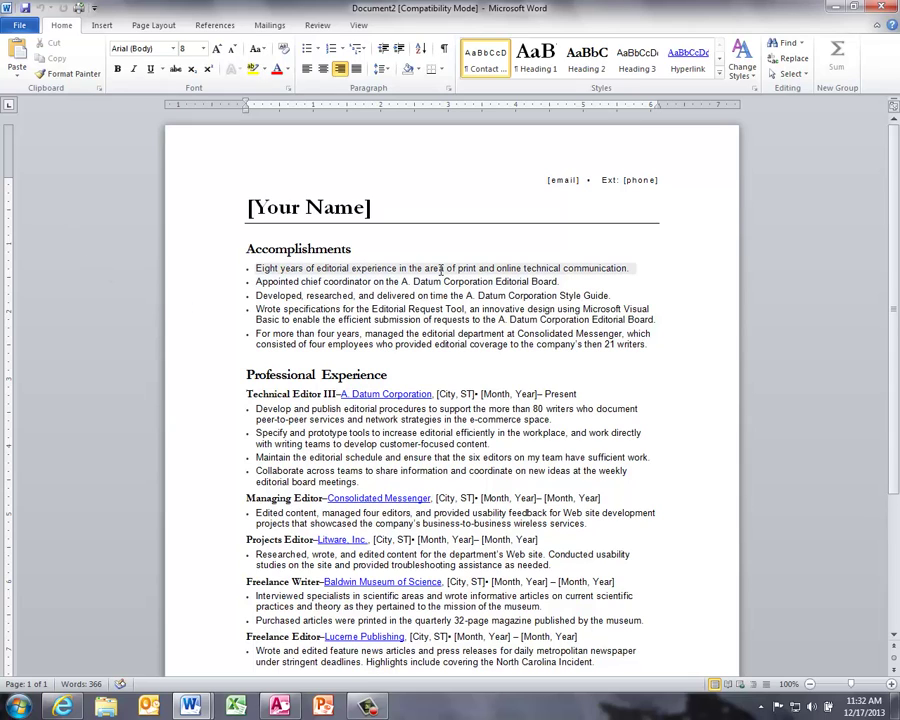
click(455, 377)
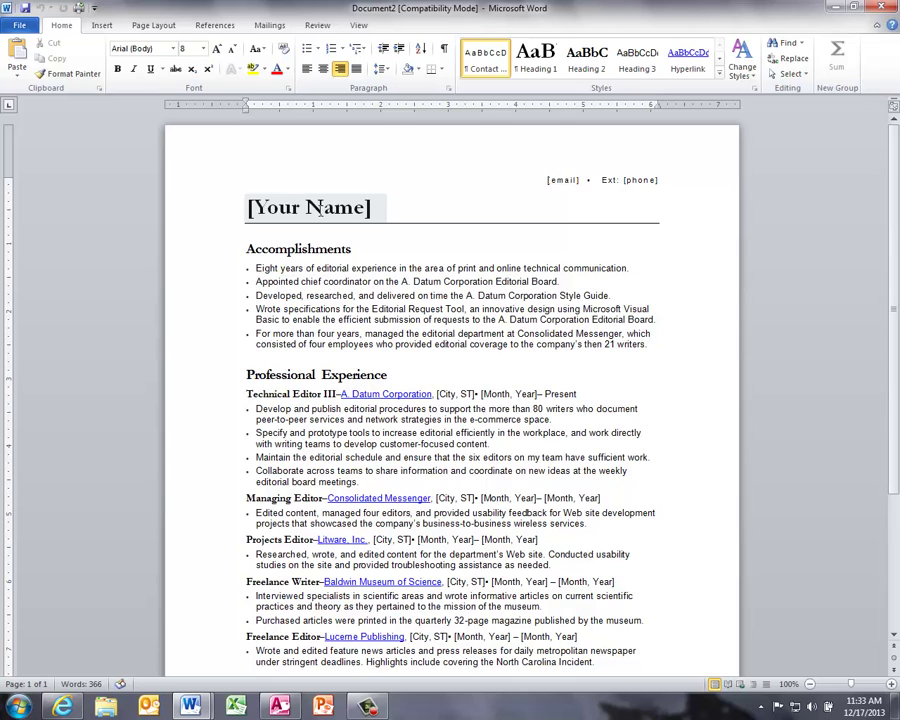
Step: Replace [Your Name] with the person's full name and [email] with their e-mail address
click(318, 207)
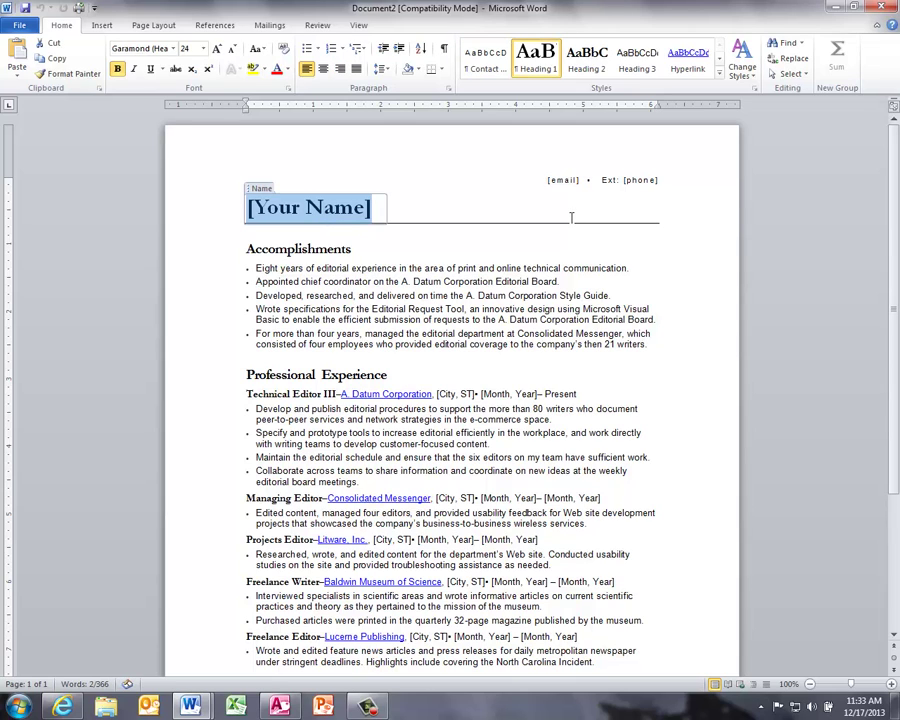
text(Apryl)
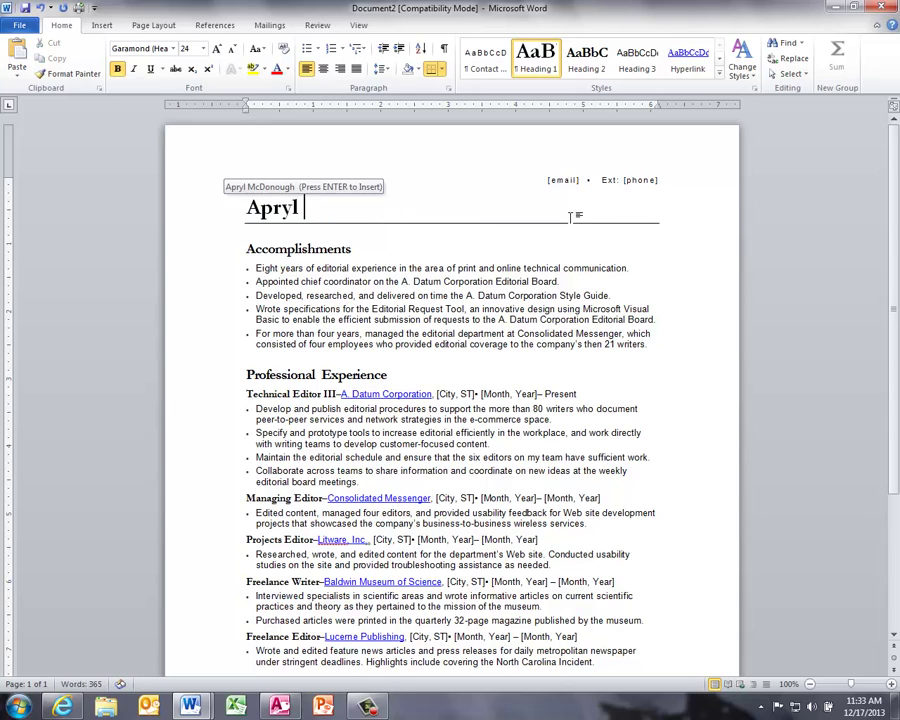
key(Return)
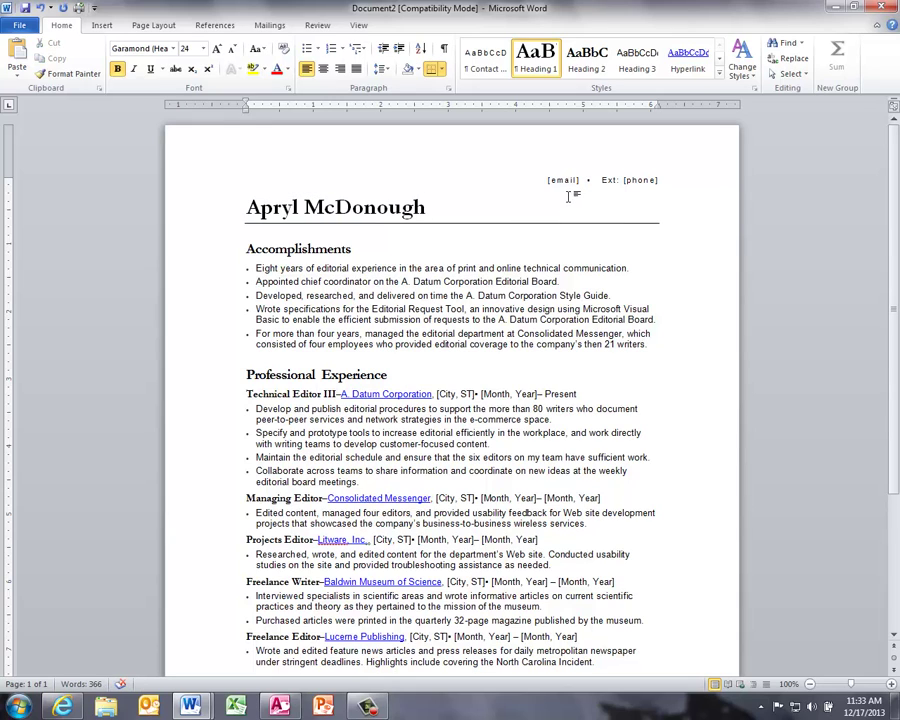
click(561, 182)
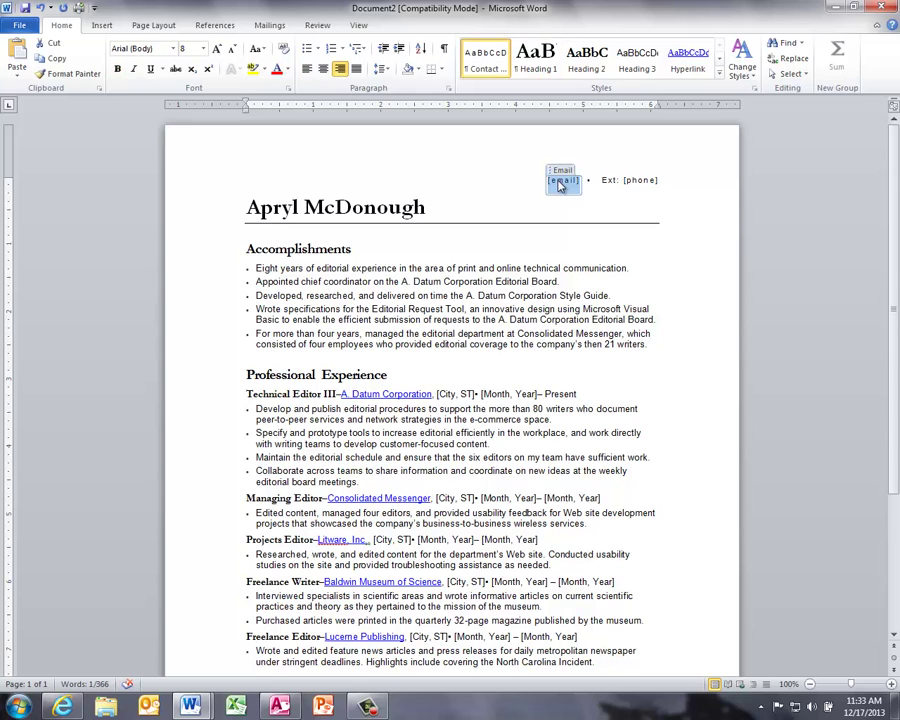
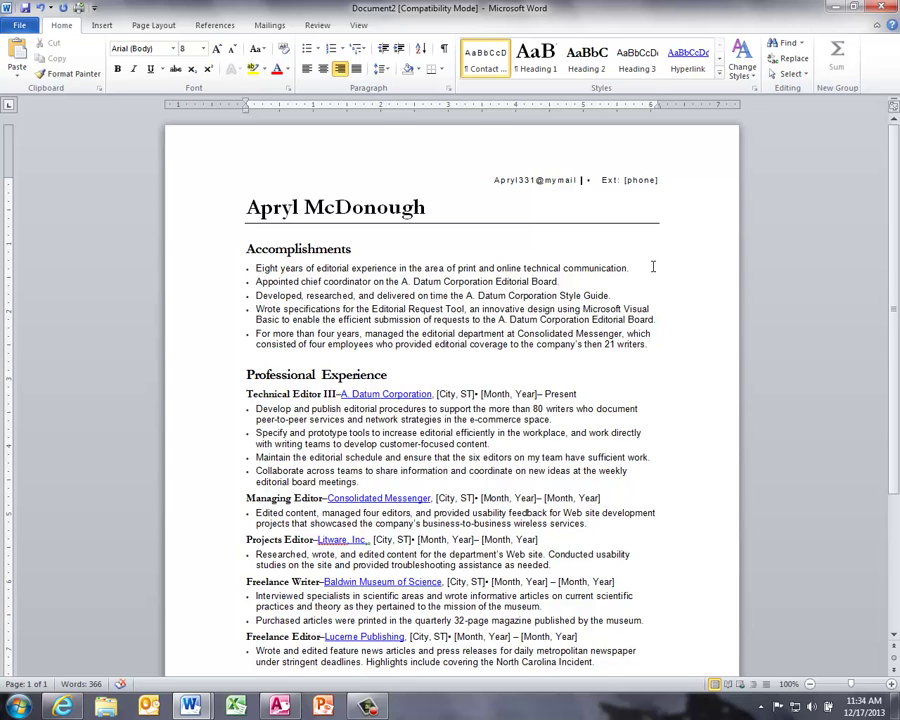
scroll(653, 267, down, 1)
triple_click(445, 350)
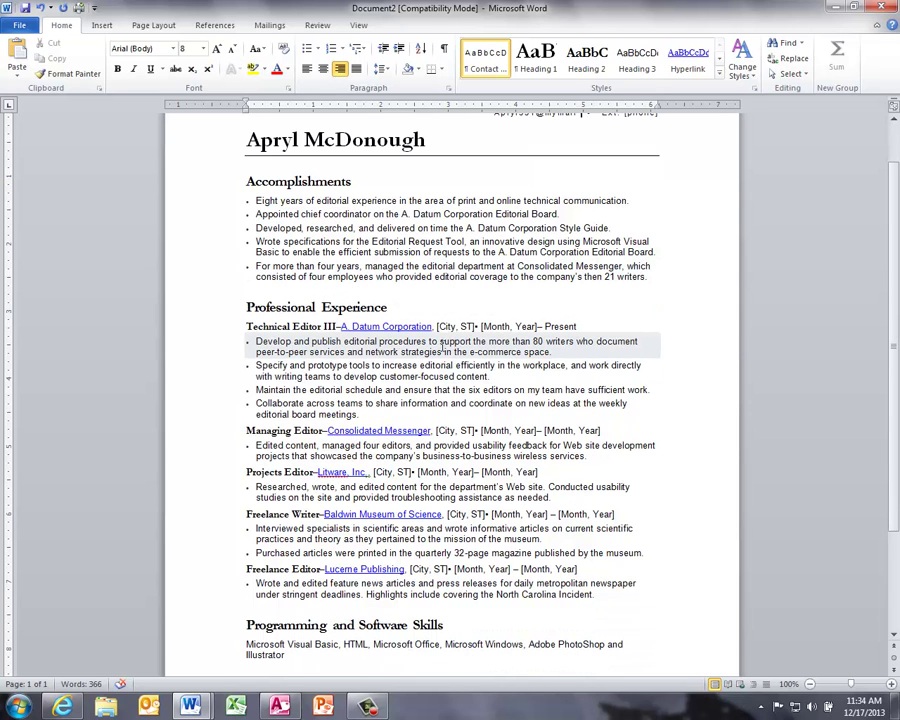
triple_click(441, 376)
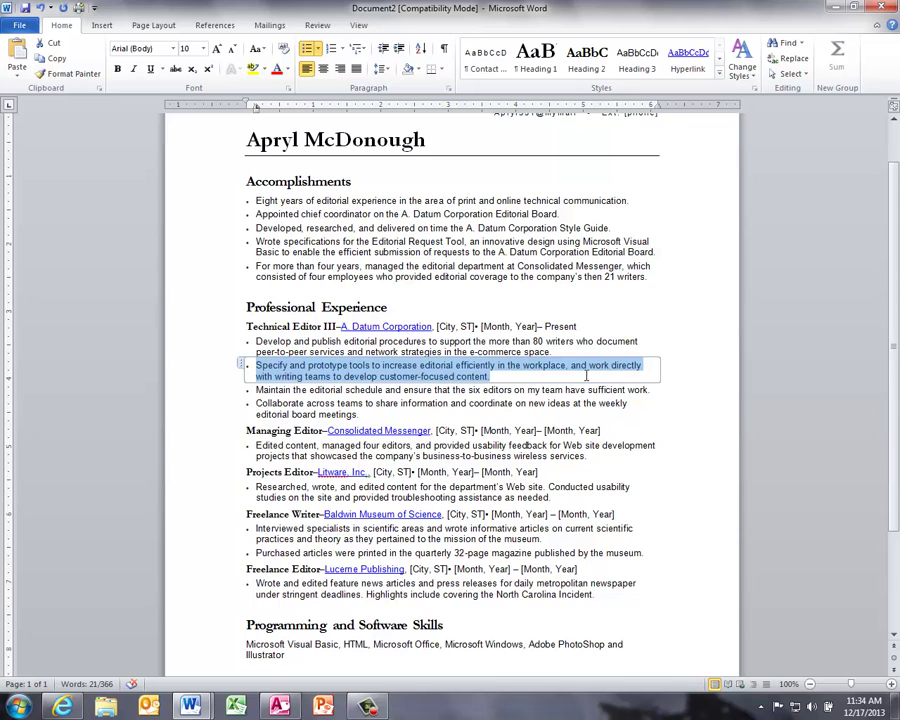
click(340, 310)
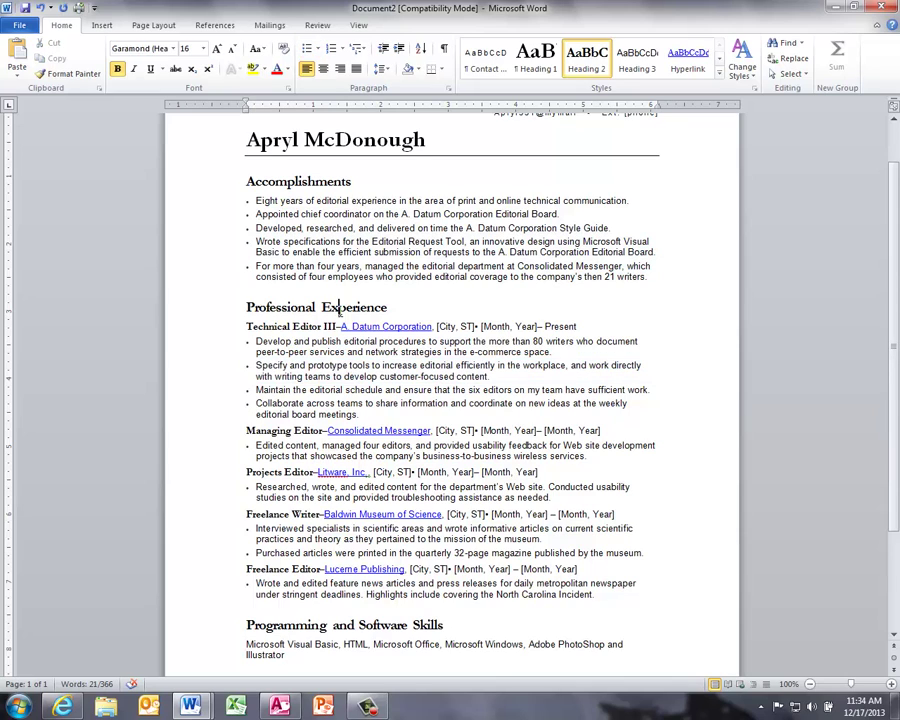
scroll(484, 306, down, 1)
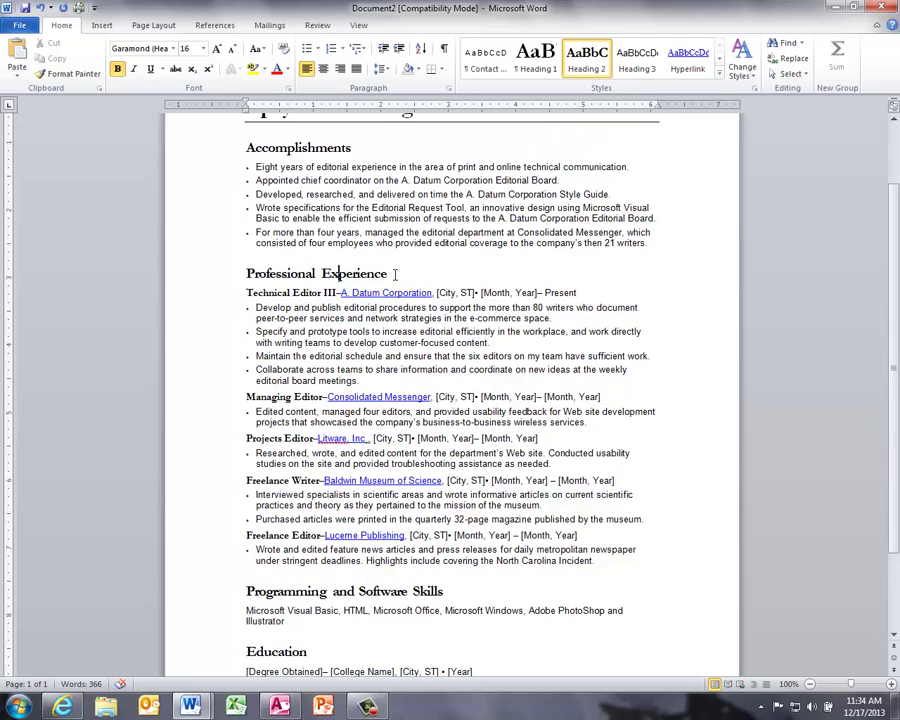
triple_click(395, 274)
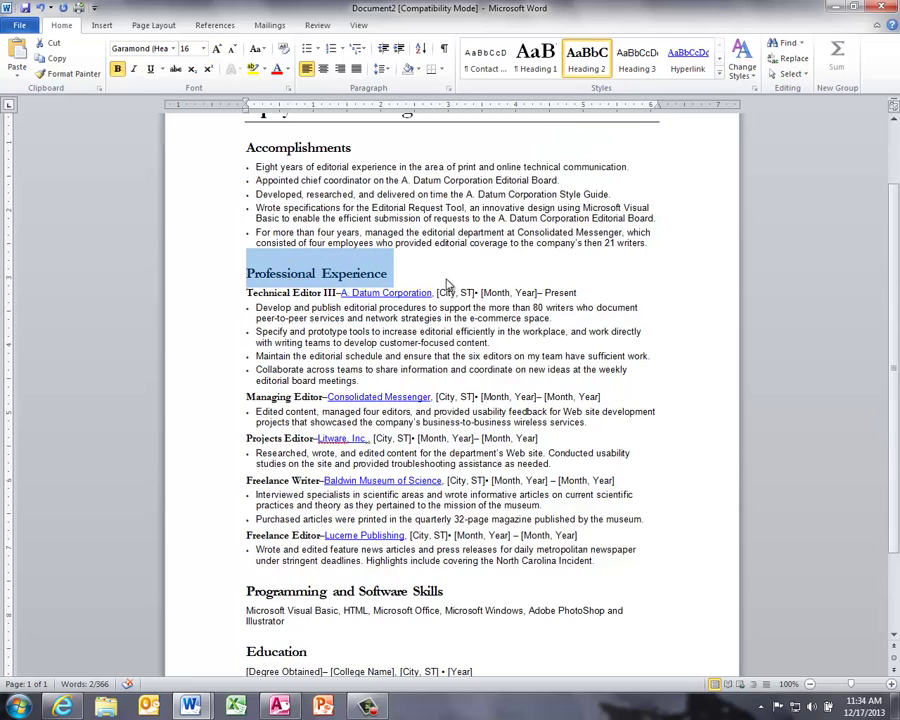
key(Left)
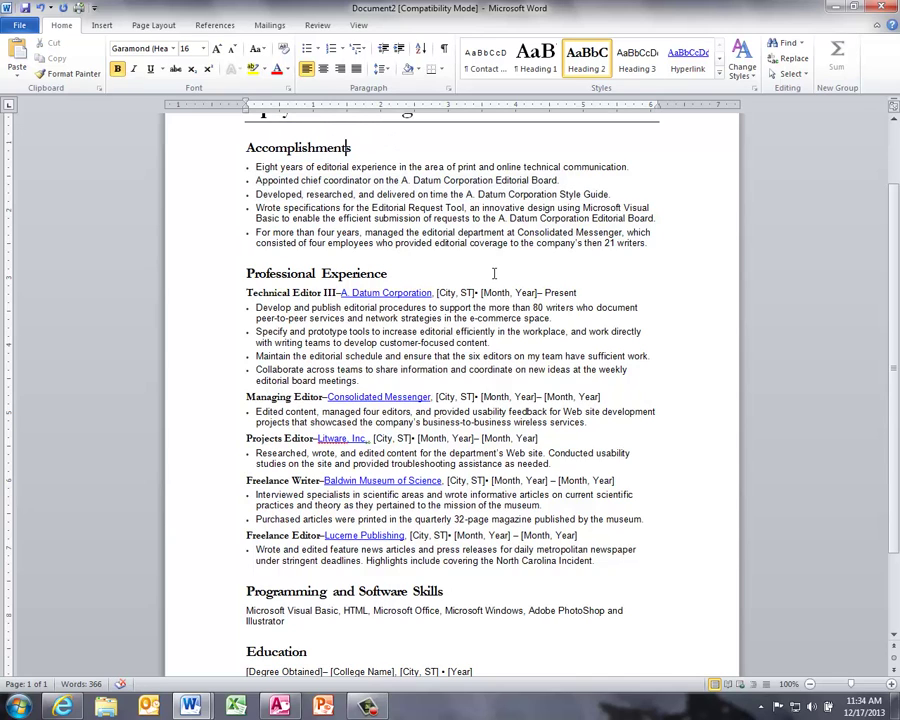
scroll(494, 273, down, 2)
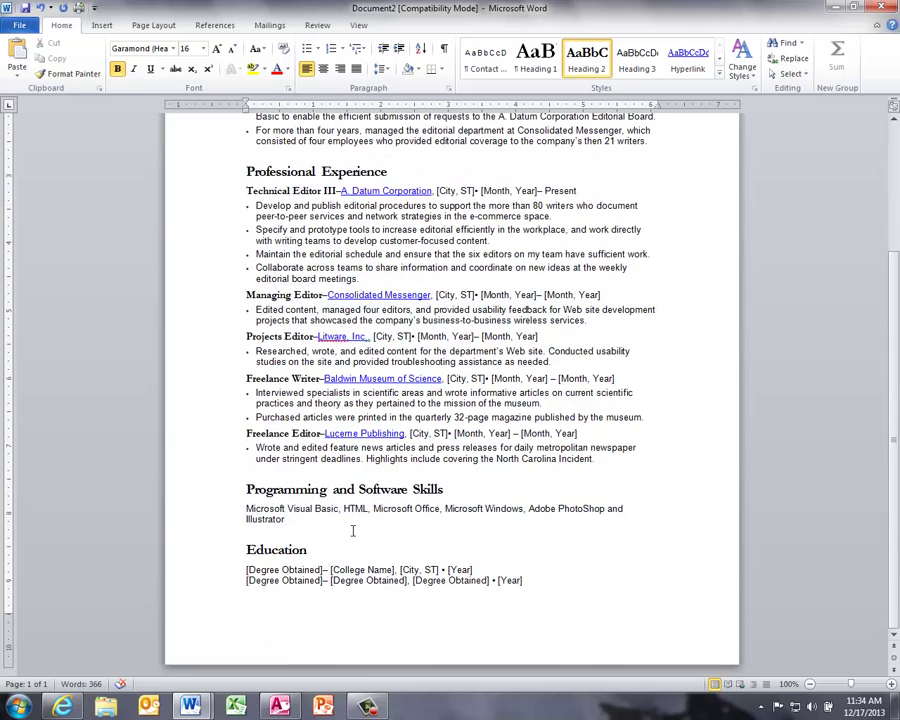
Step: Search the Office.com templates in File > New for 'resume'
click(18, 26)
click(30, 184)
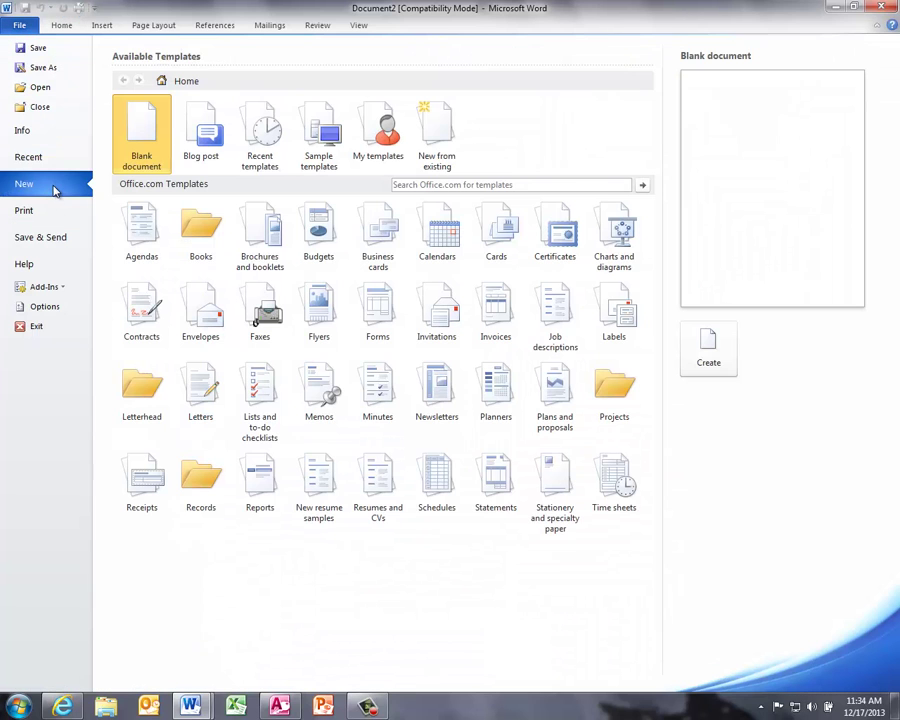
click(420, 186)
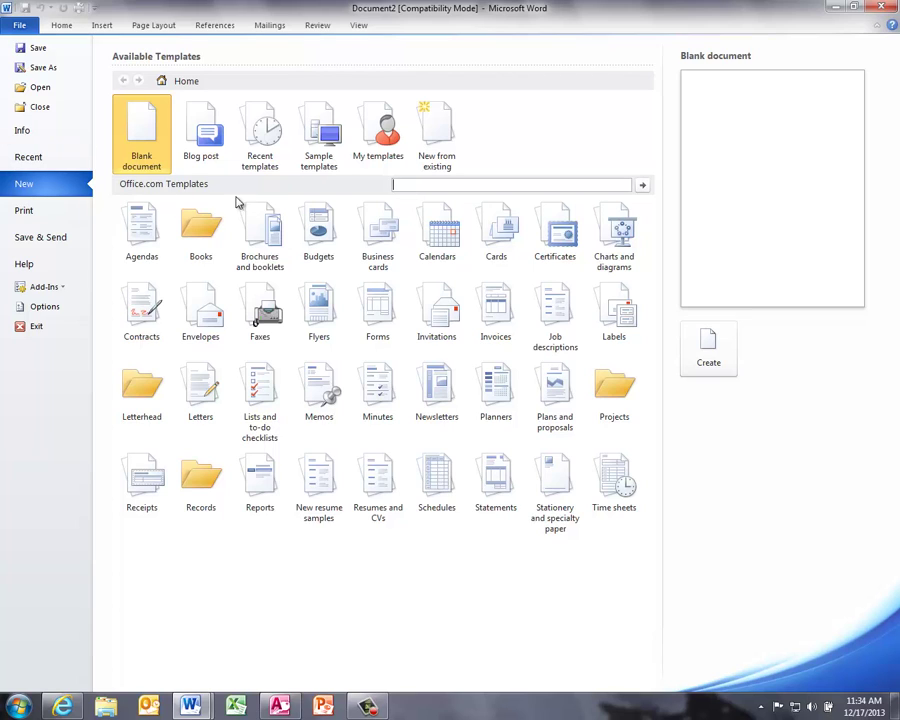
text(resume)
key(Return)
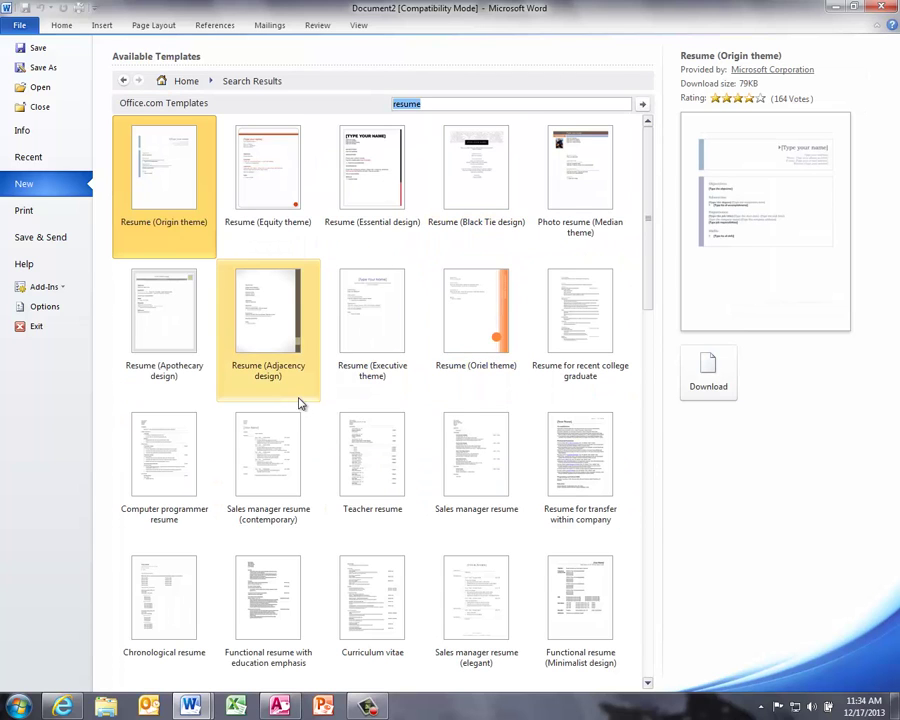
Step: Browse the resume results and pick the Resume (Adjacency design) template
scroll(296, 402, down, 3)
scroll(292, 400, down, 7)
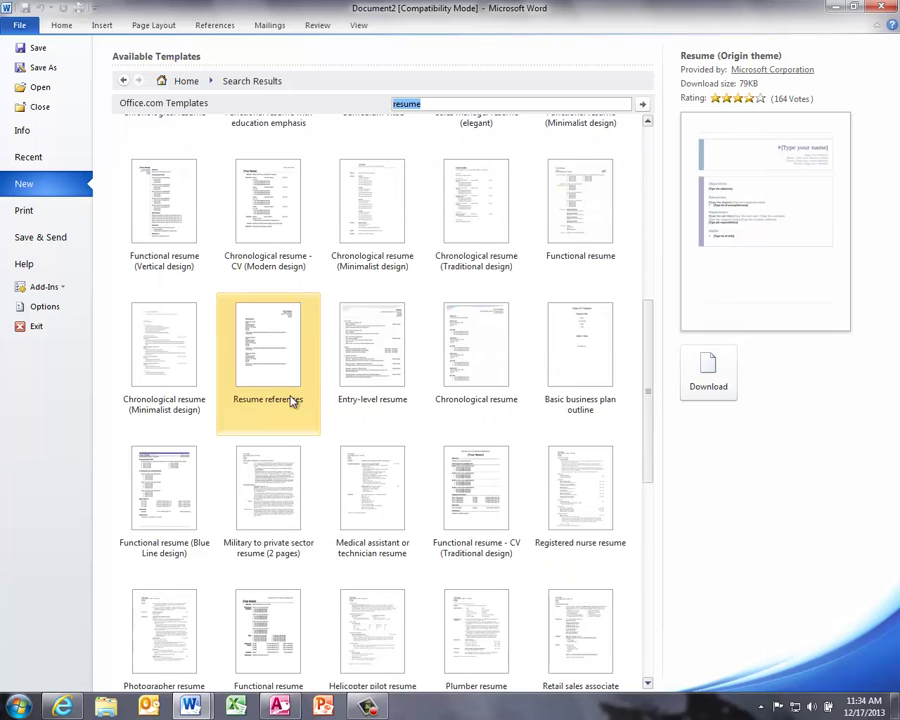
scroll(292, 400, down, 12)
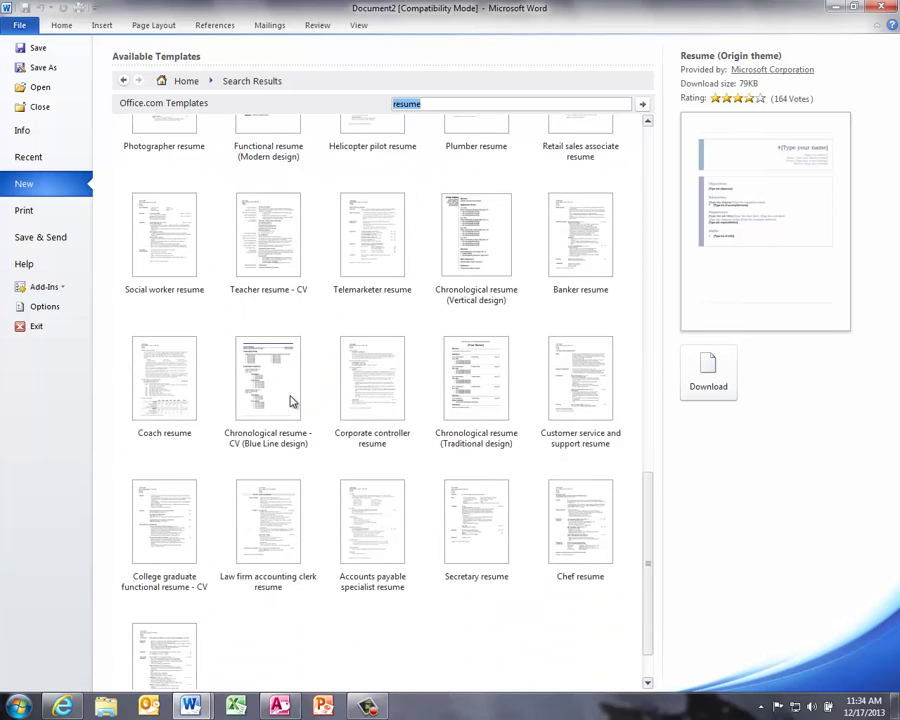
scroll(292, 402, up, 15)
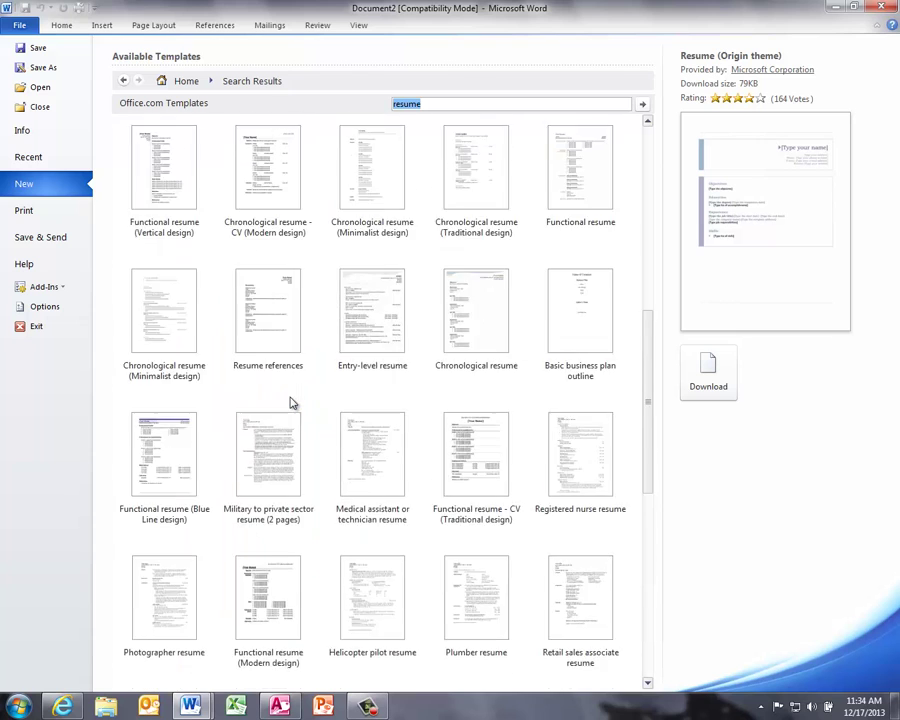
scroll(292, 402, up, 6)
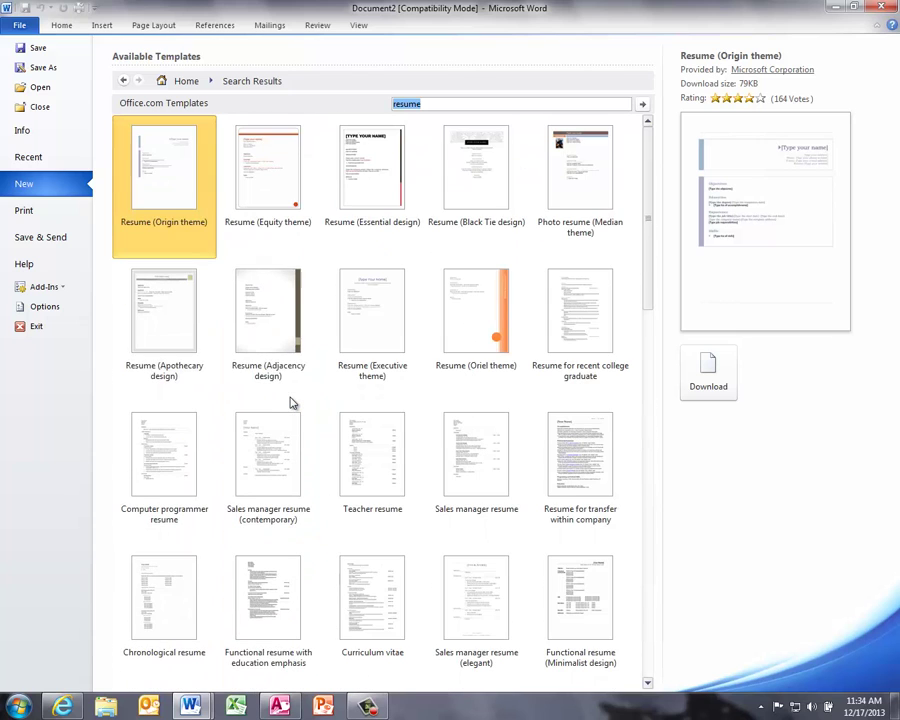
click(262, 314)
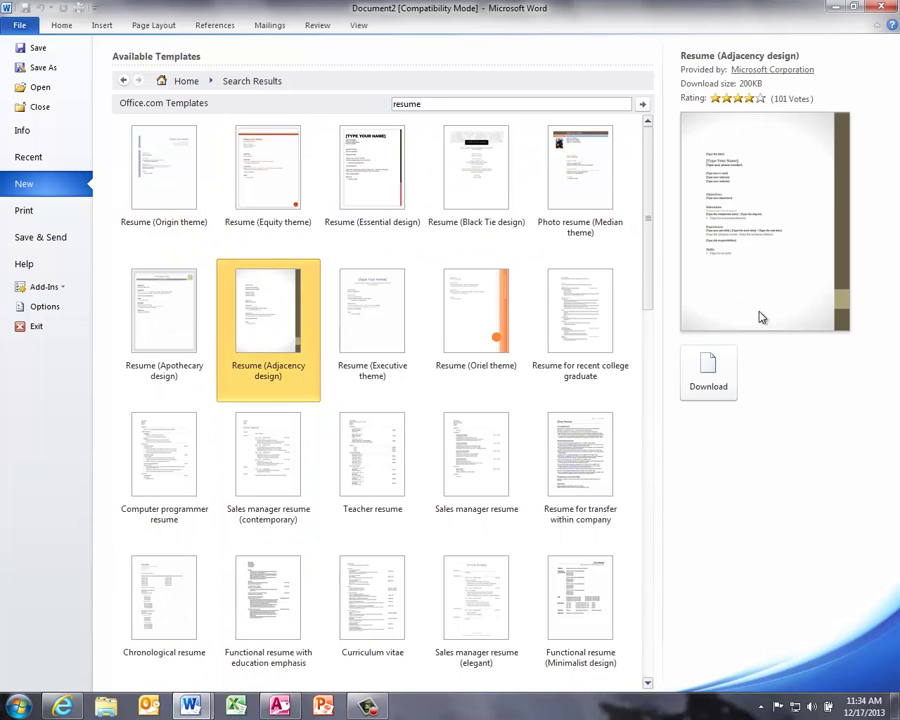
Step: Download the Adjacency design resume as Document3 and scroll through its placeholder fields
click(723, 372)
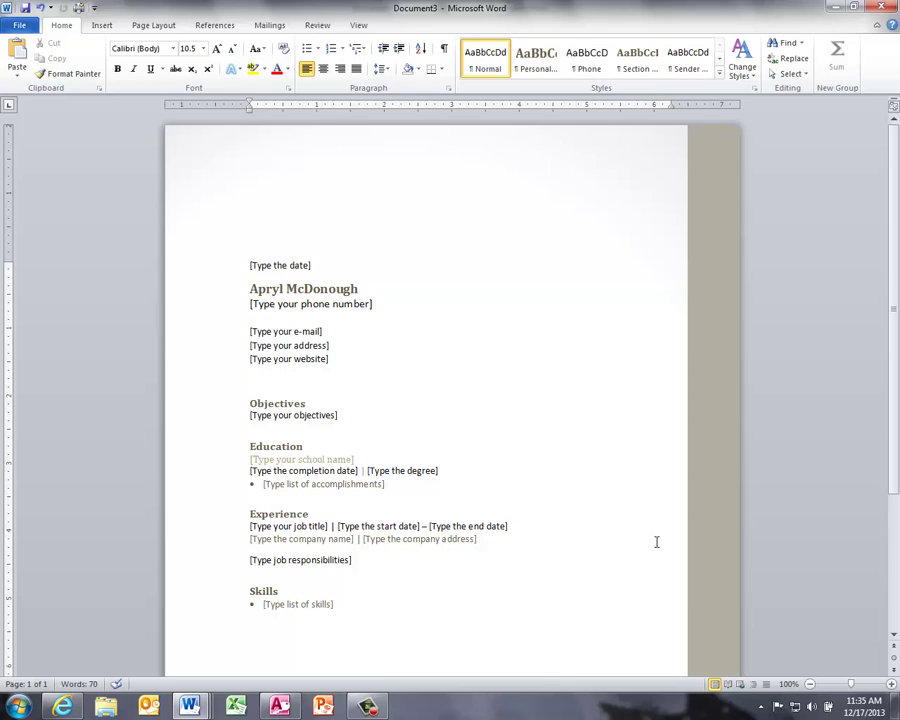
scroll(611, 476, down, 4)
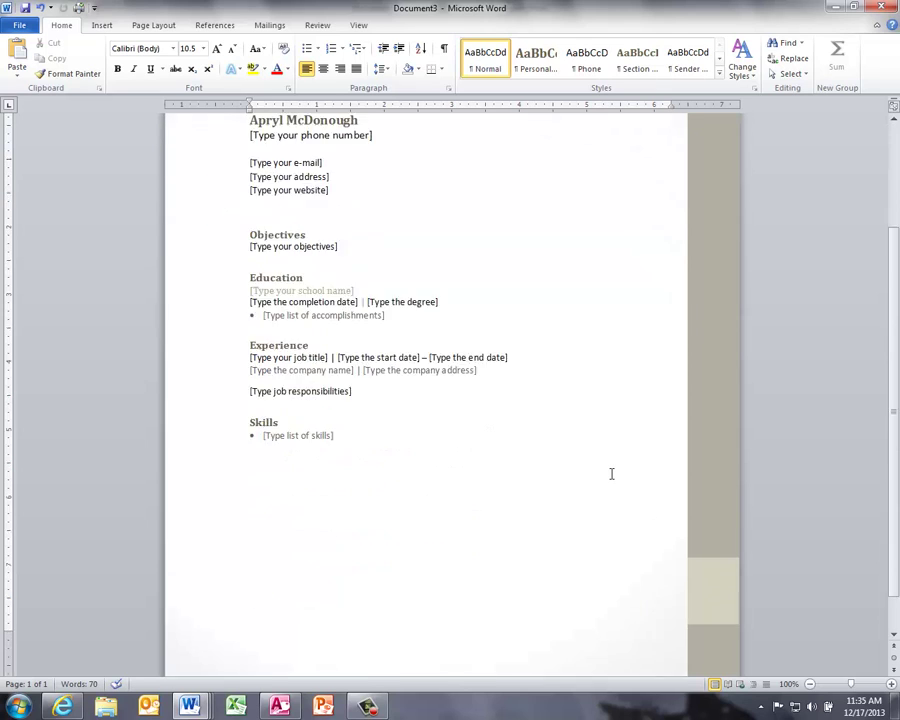
scroll(611, 473, up, 5)
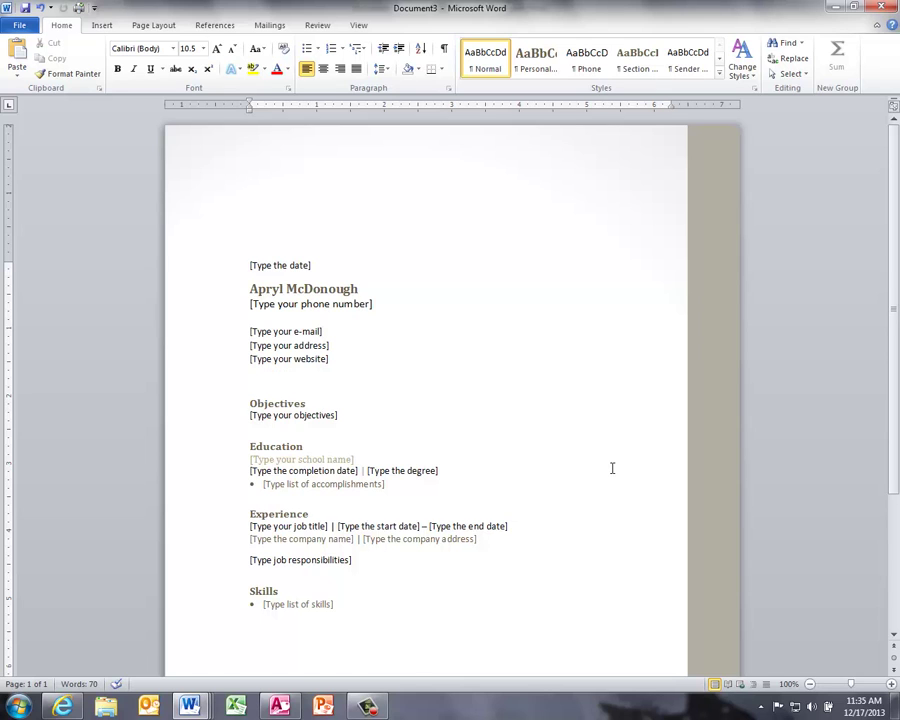
scroll(612, 468, down, 3)
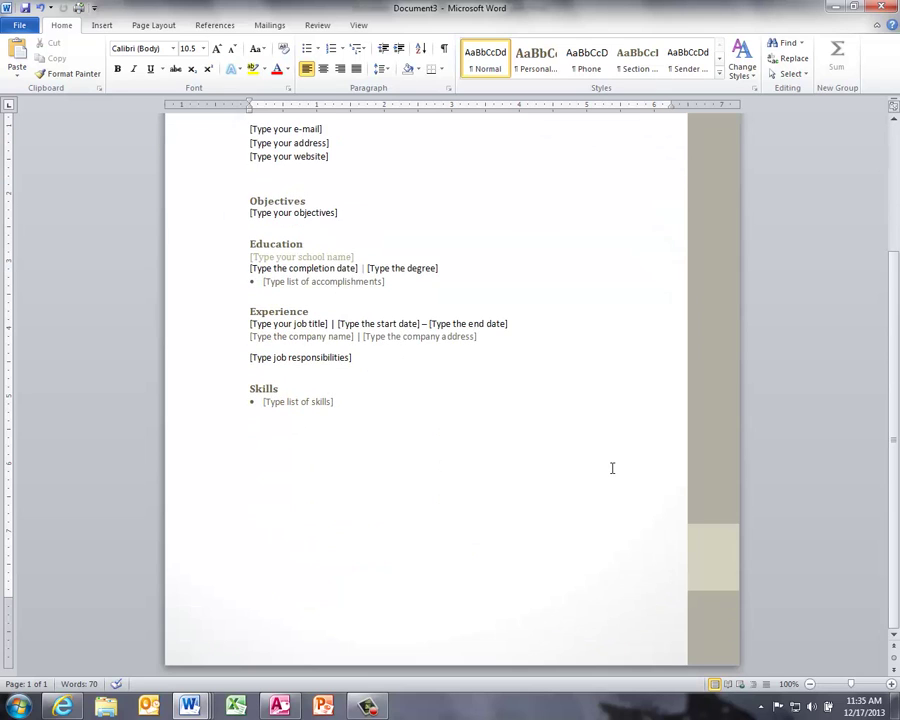
scroll(612, 468, up, 3)
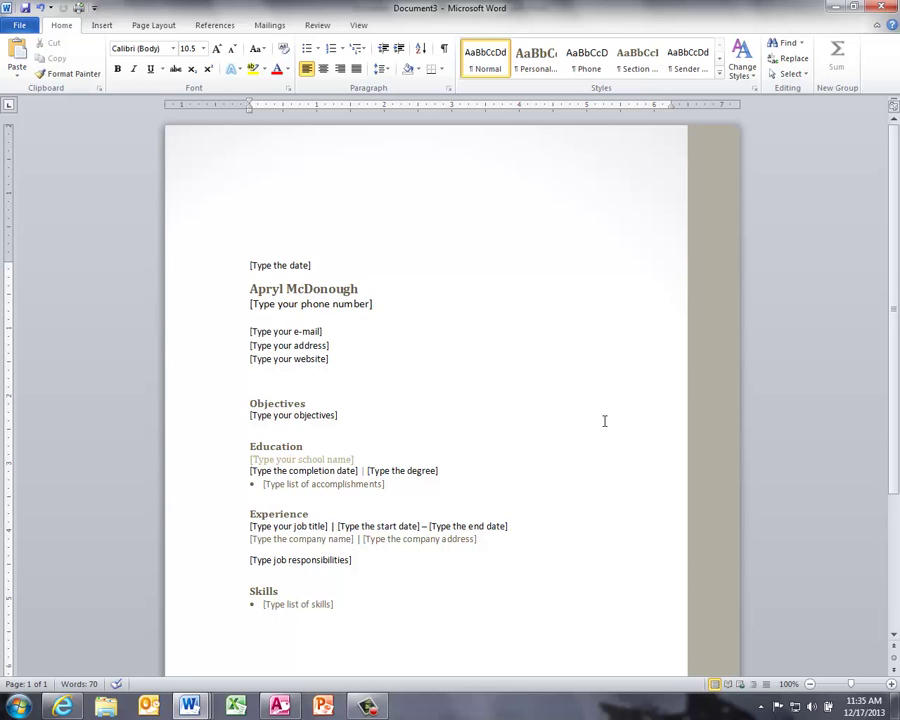
scroll(600, 425, down, 3)
scroll(597, 431, up, 3)
Step: Search Office.com templates for 'cover letter' and browse the results
click(20, 25)
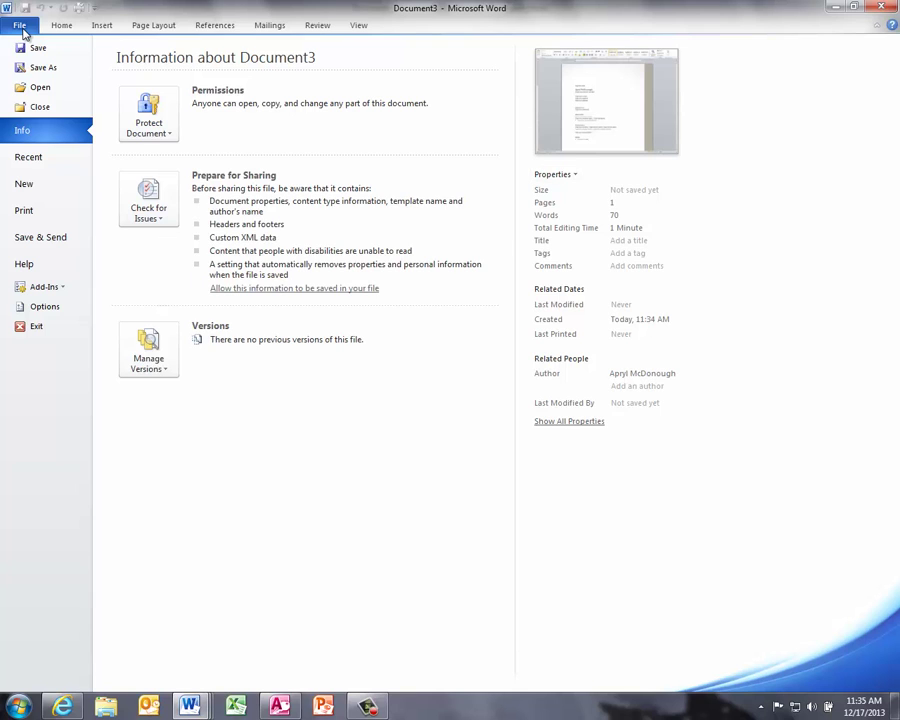
click(42, 183)
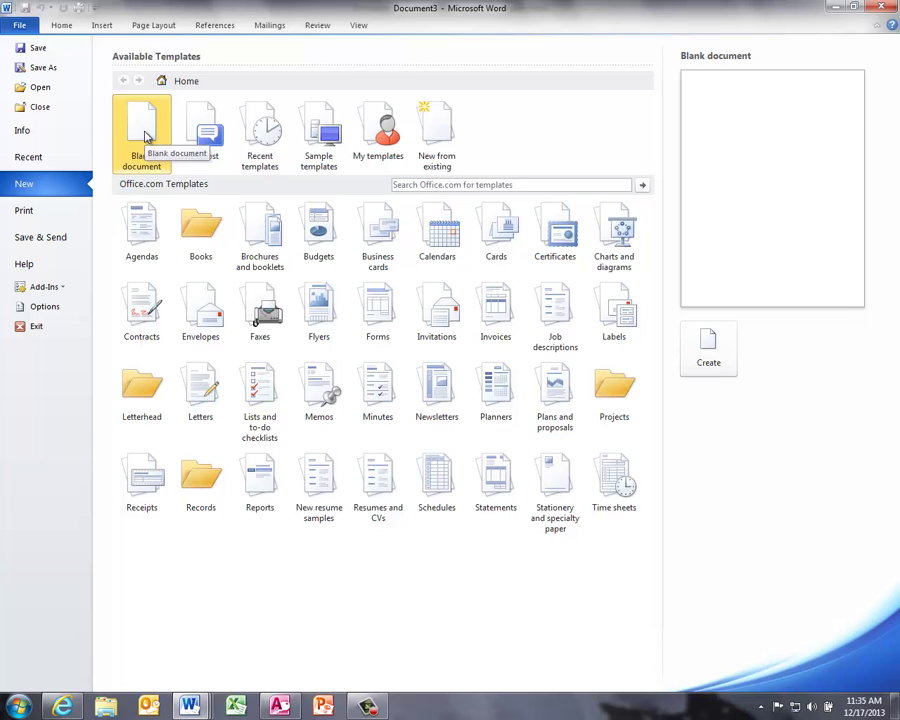
click(542, 184)
text(co)
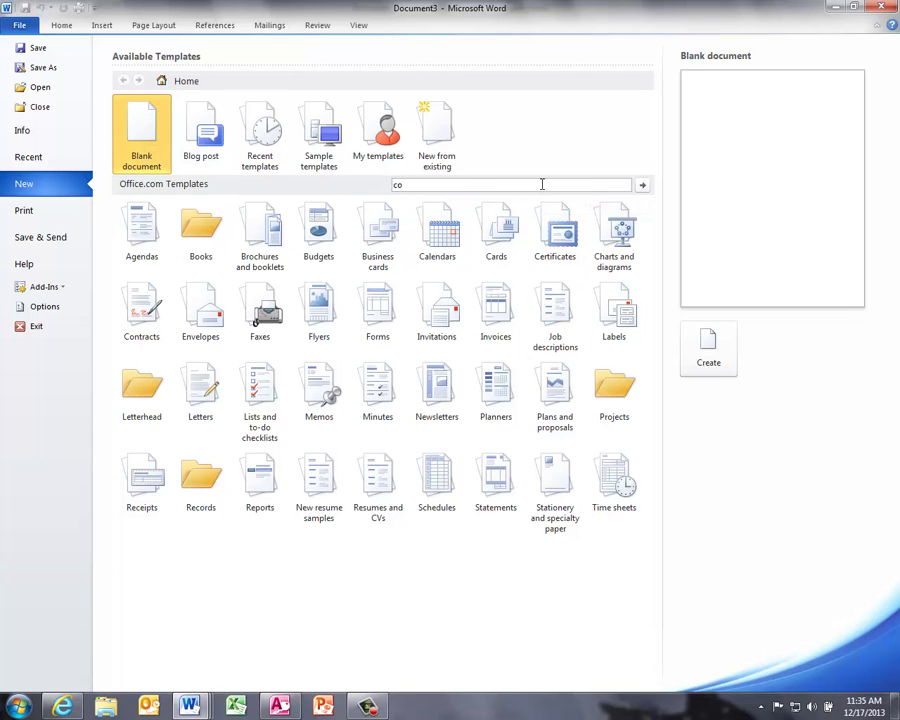
text(ver letter)
key(Return)
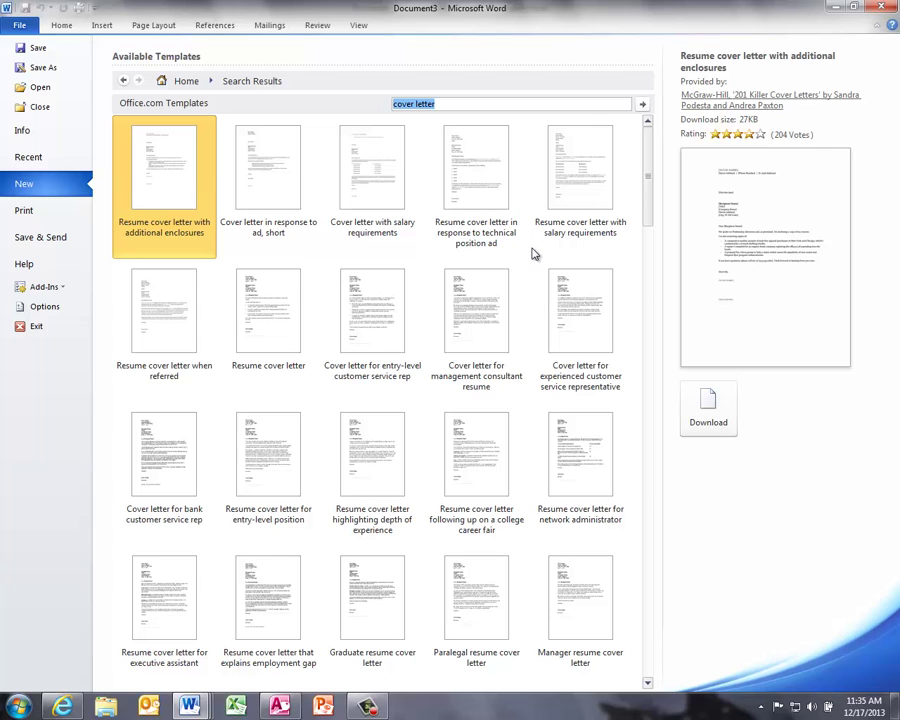
scroll(520, 275, down, 5)
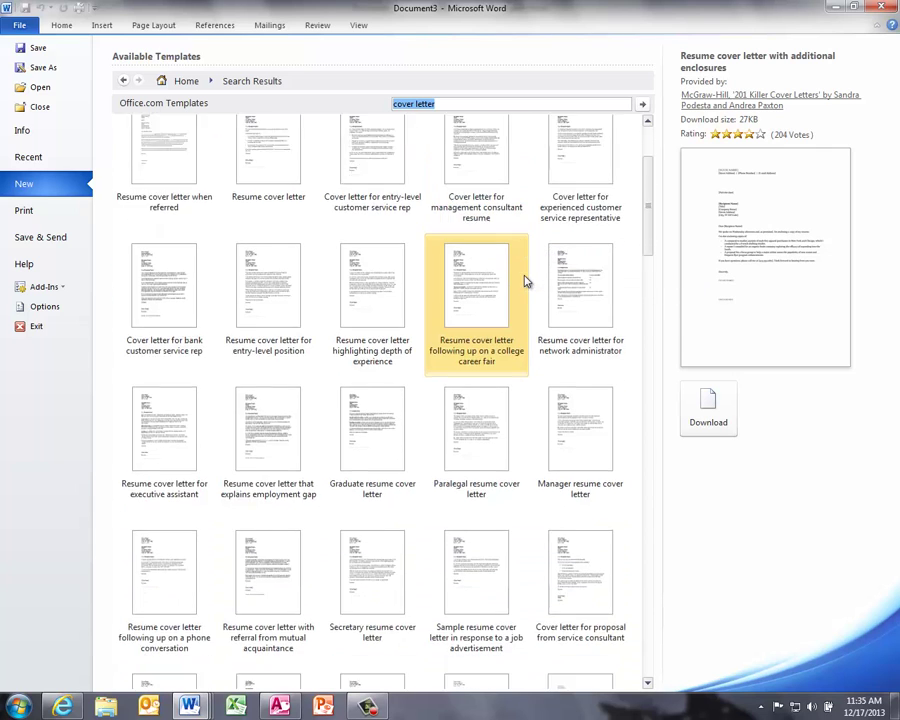
scroll(526, 281, down, 5)
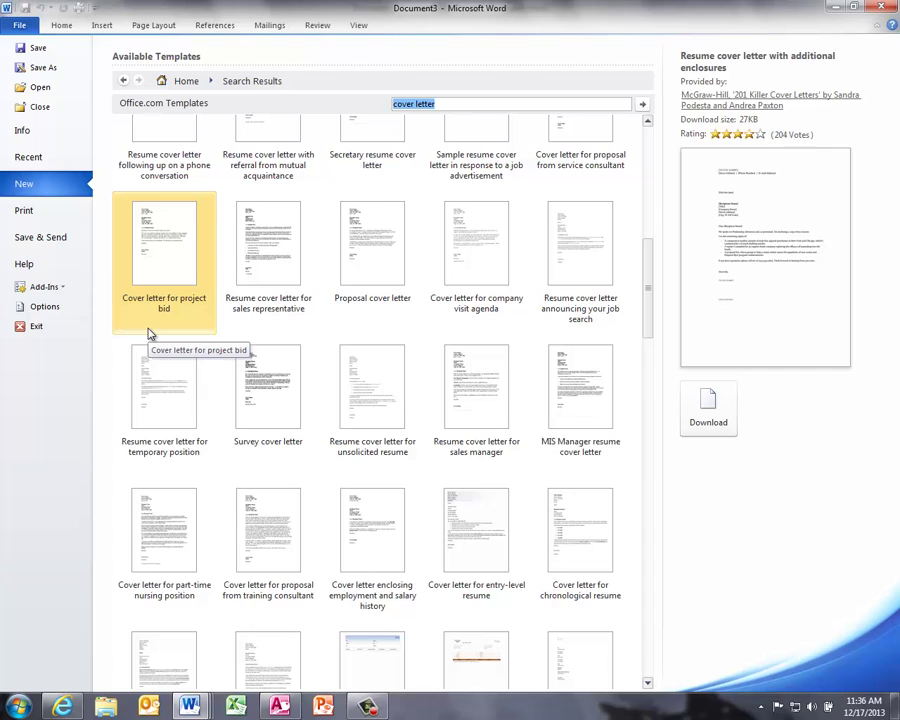
scroll(338, 368, up, 5)
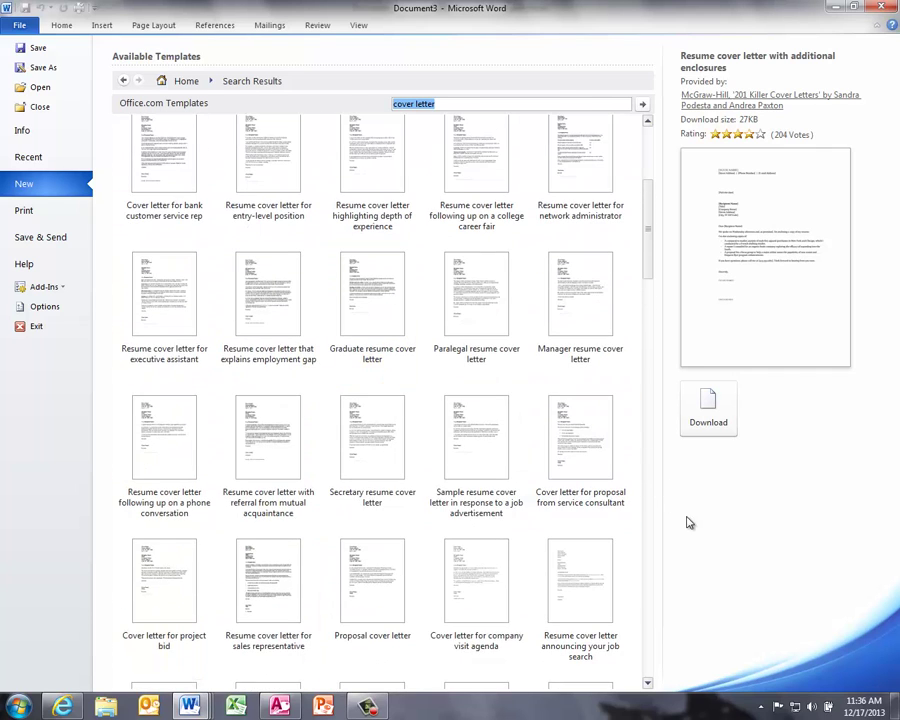
Step: Create Document4 from the Resume cover letter with additional enclosures template and review it
click(687, 408)
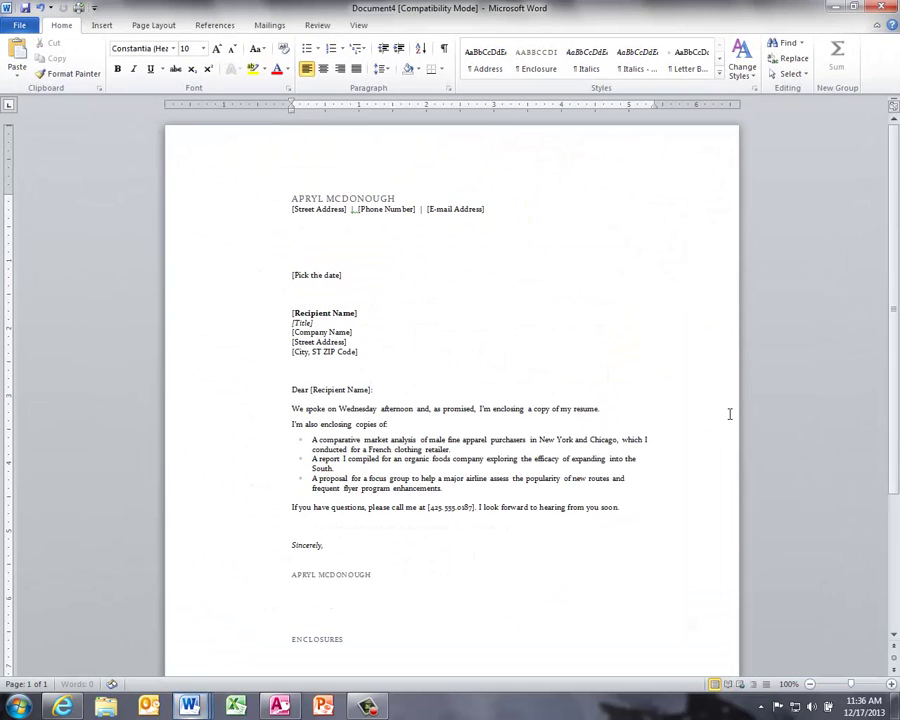
scroll(520, 345, down, 5)
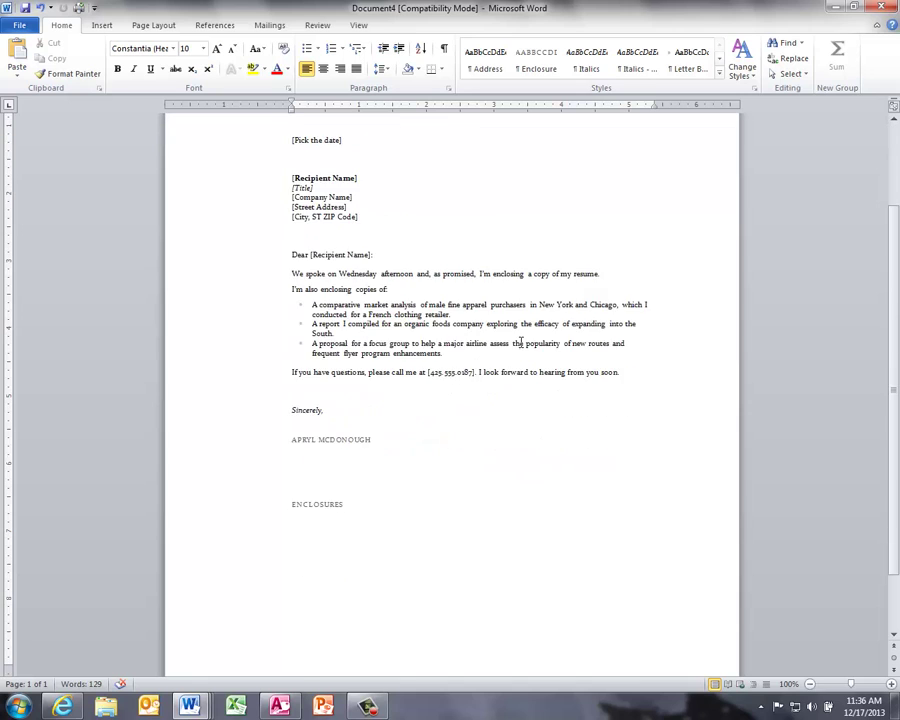
scroll(524, 362, up, 5)
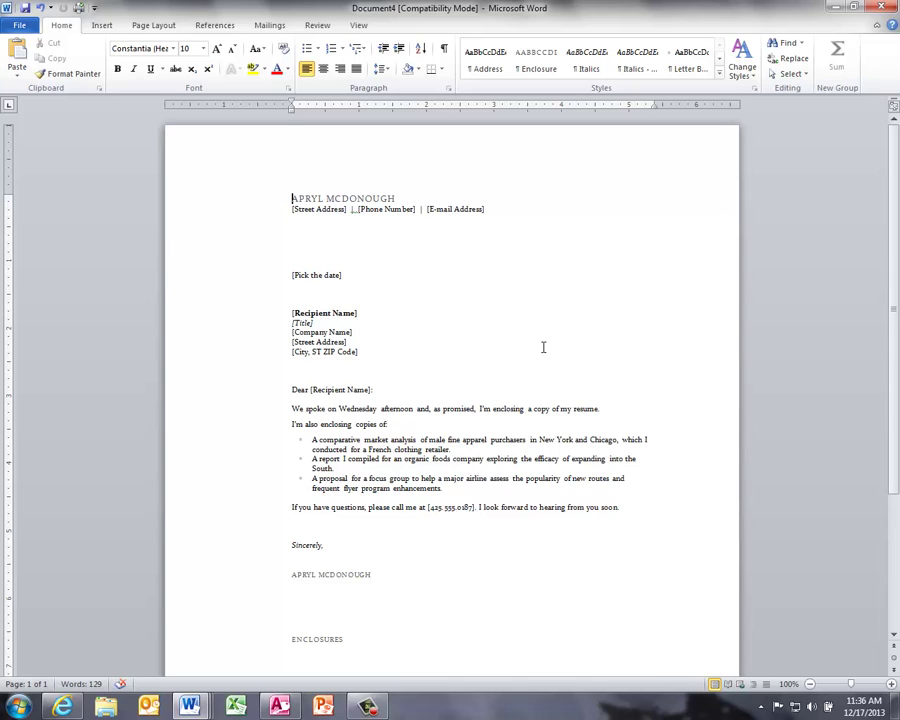
Step: Save the cover letter as a Word Document named 'Cover letter with enclosures'
click(18, 25)
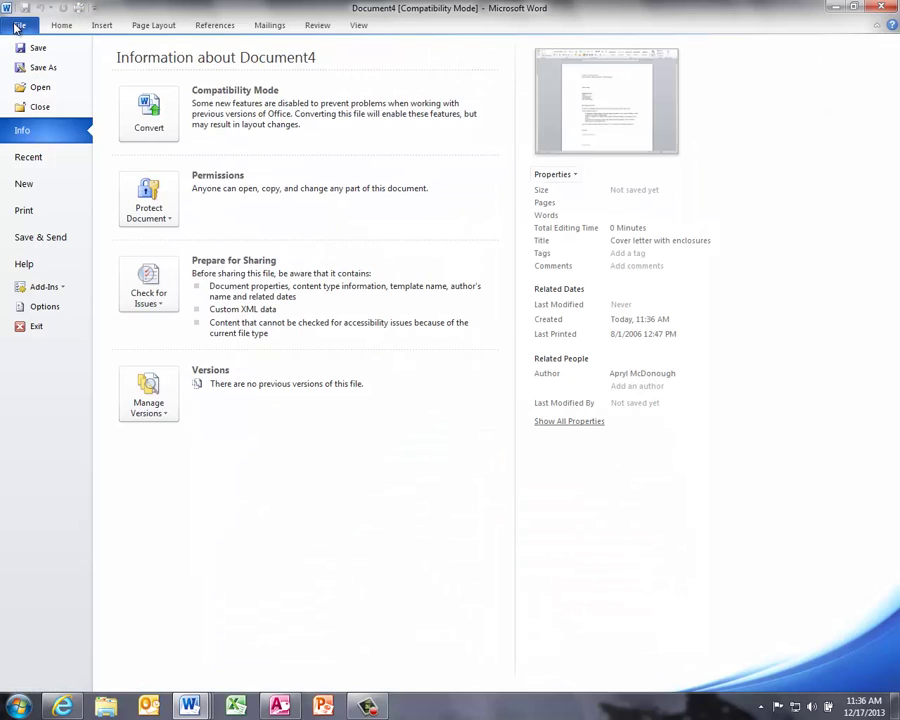
click(36, 68)
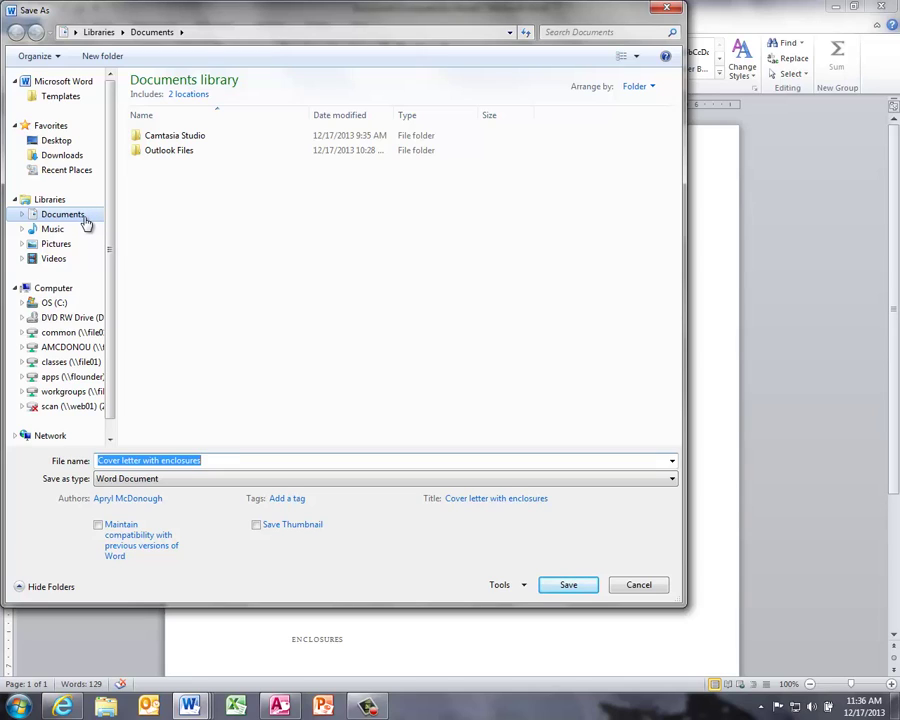
click(87, 221)
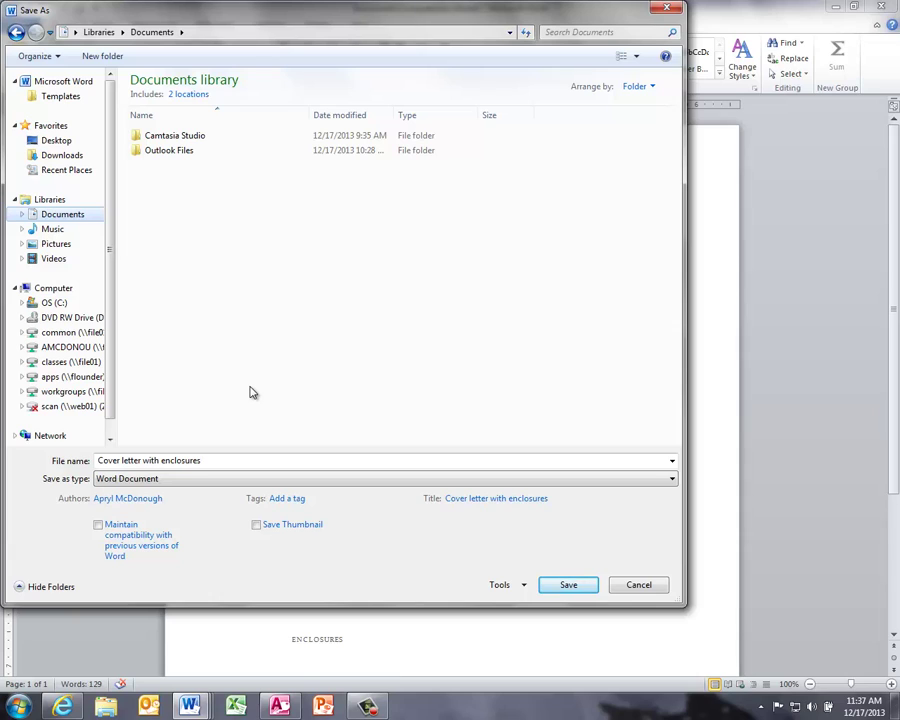
click(34, 292)
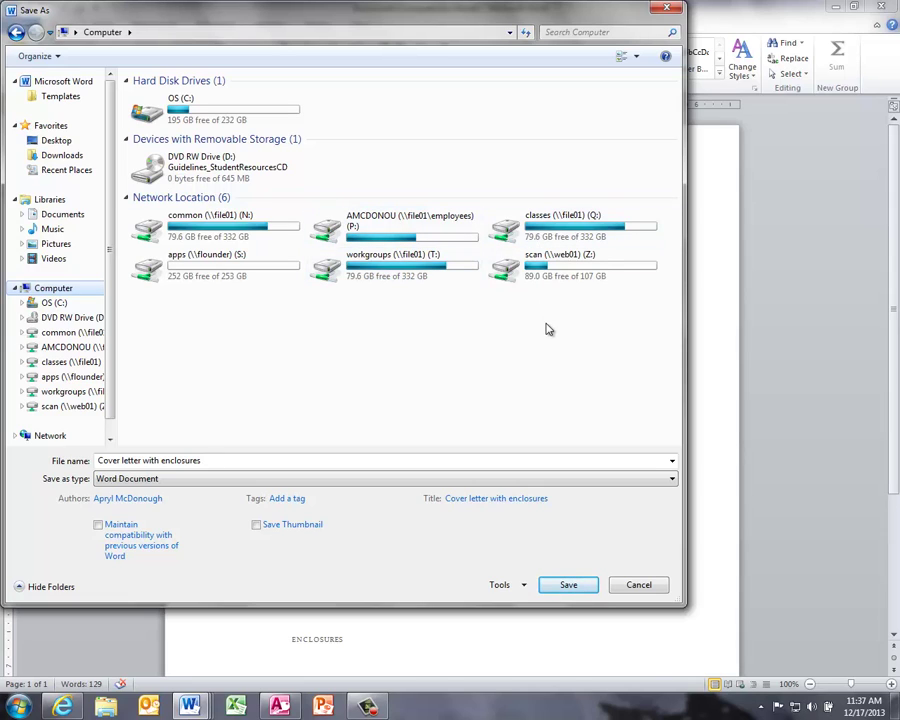
click(55, 288)
click(583, 592)
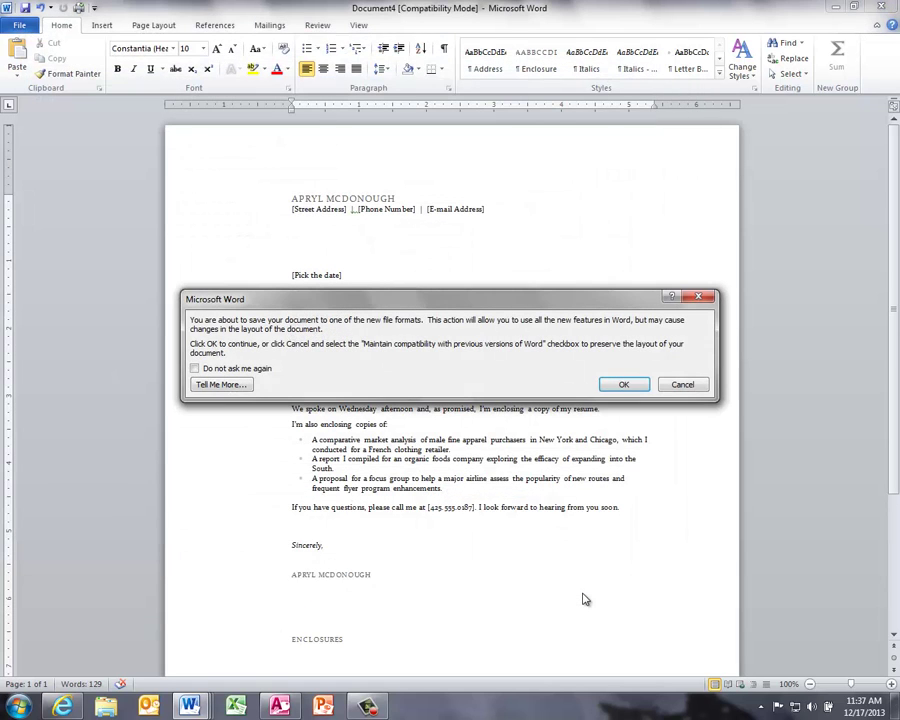
Step: Accept the new file format in the compatibility notice to finish saving
click(623, 386)
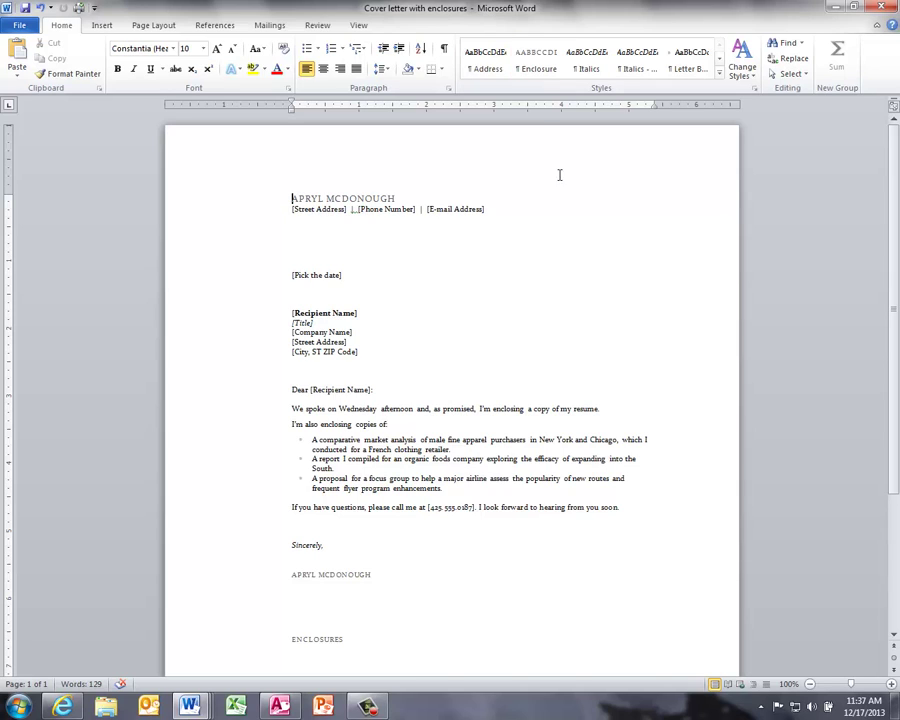
Step: Close the saved cover letter, then close the Document3 and Document2 resumes without saving
click(881, 9)
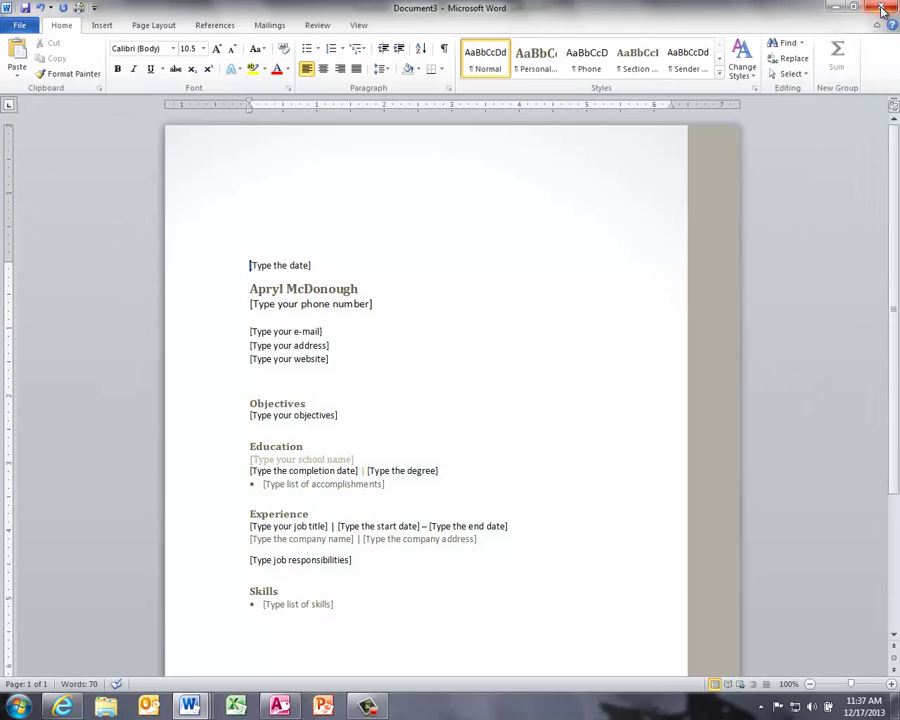
click(881, 9)
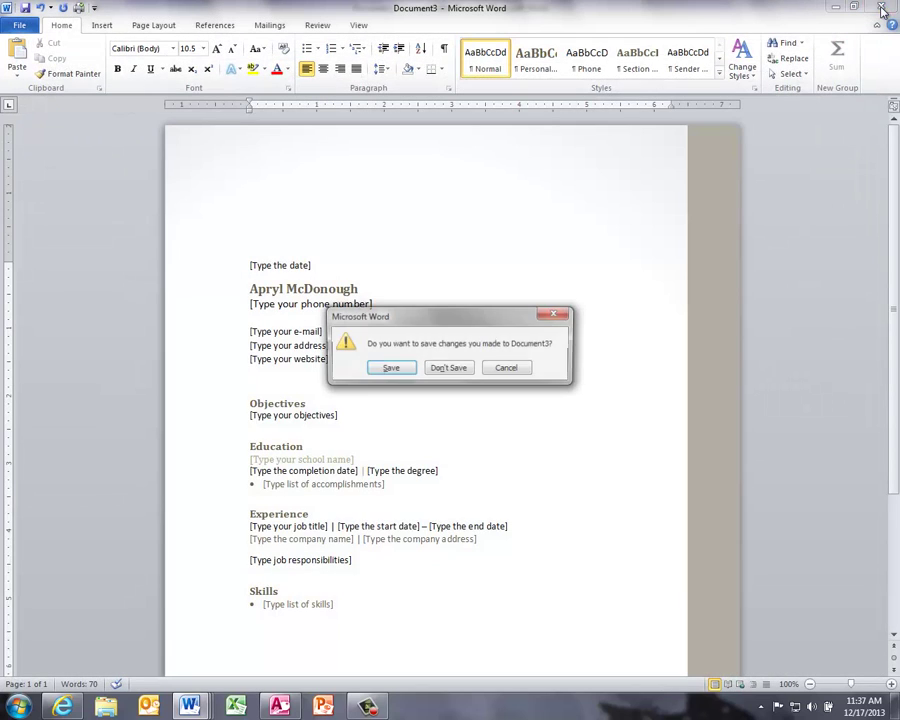
click(450, 369)
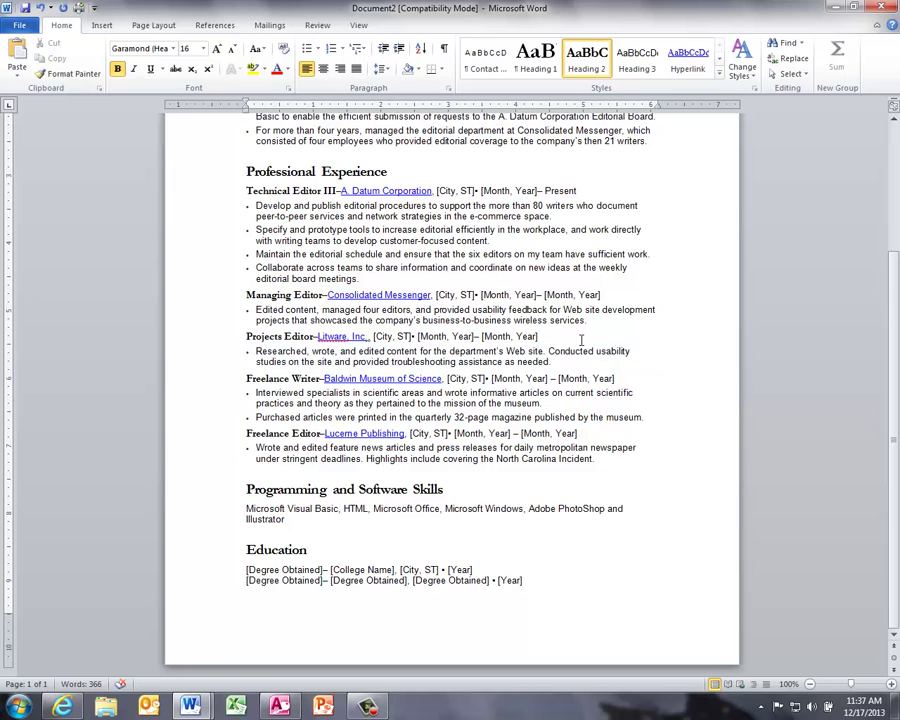
click(882, 8)
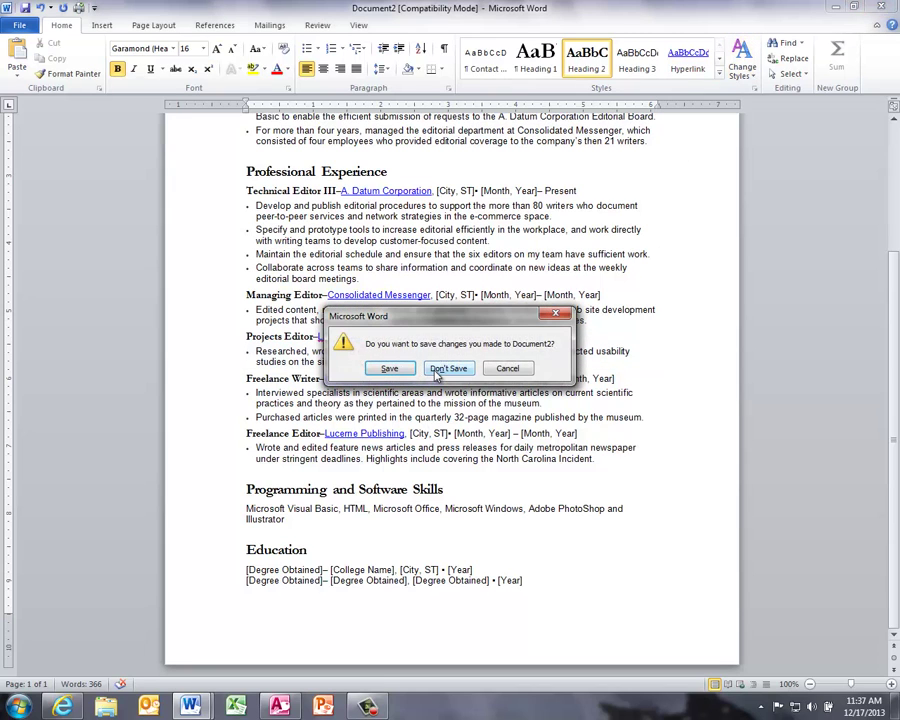
click(440, 369)
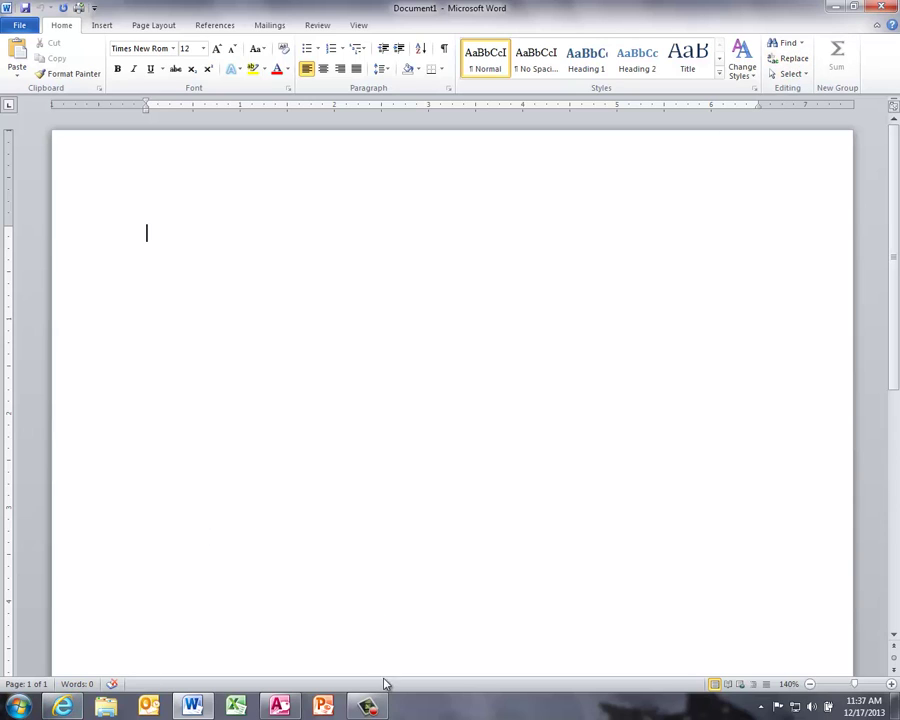
click(369, 707)
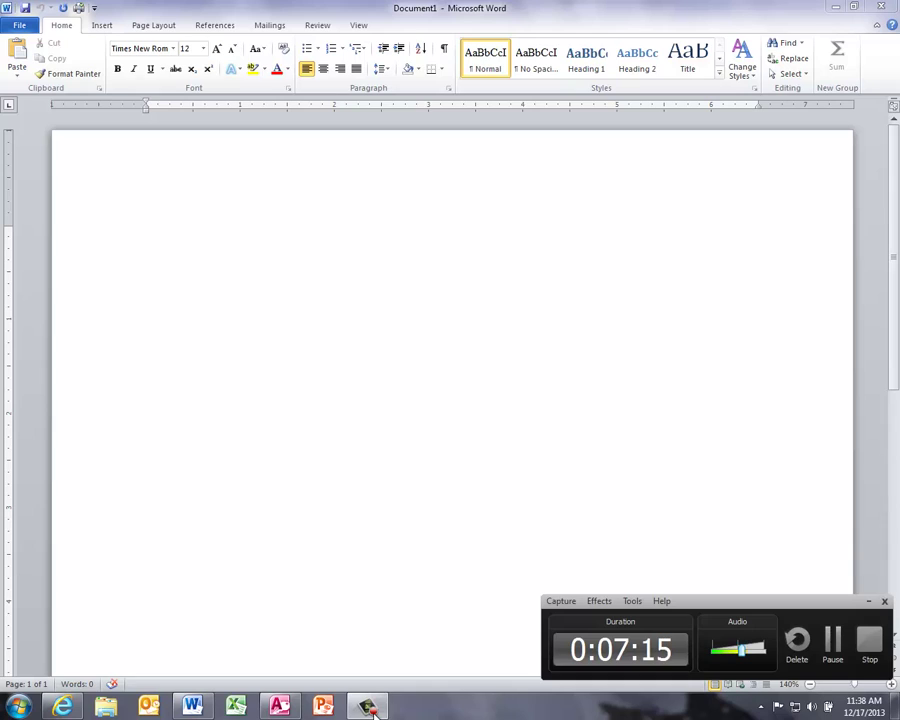